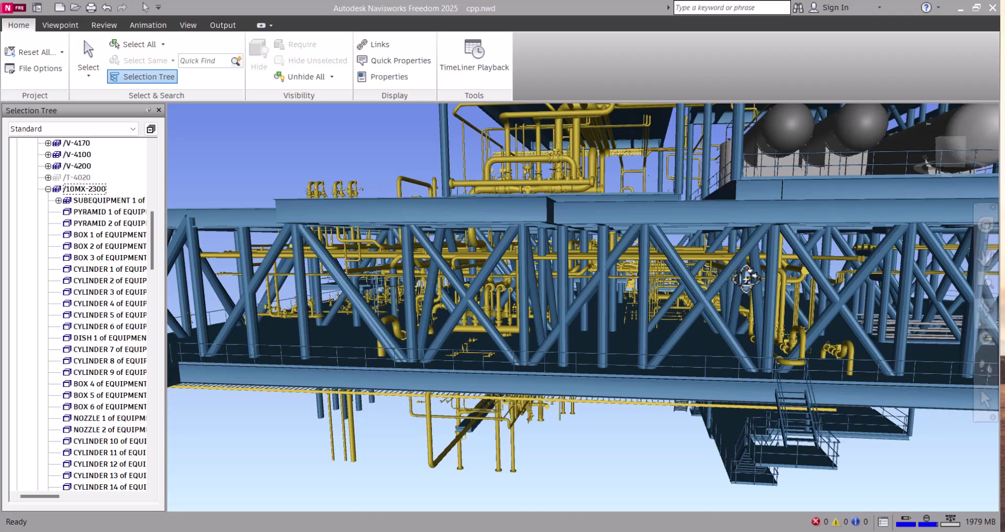
Step: Select one diagonal brace of the deck truss, orbit the platform, and clear the selection
{"action": "left_click_drag", "start_coordinate": [618, 297], "coordinate": [624, 305]}
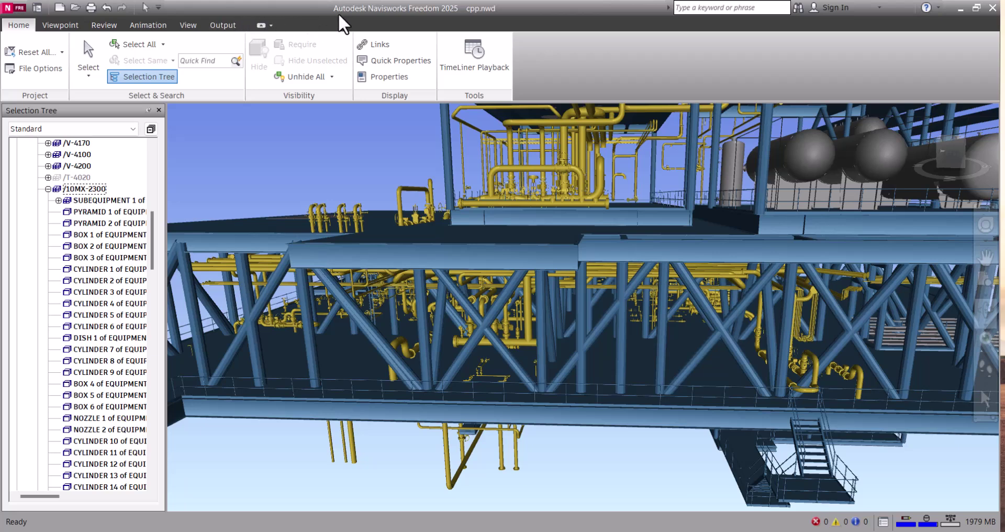
{"action": "left_click", "coordinate": [982, 402]}
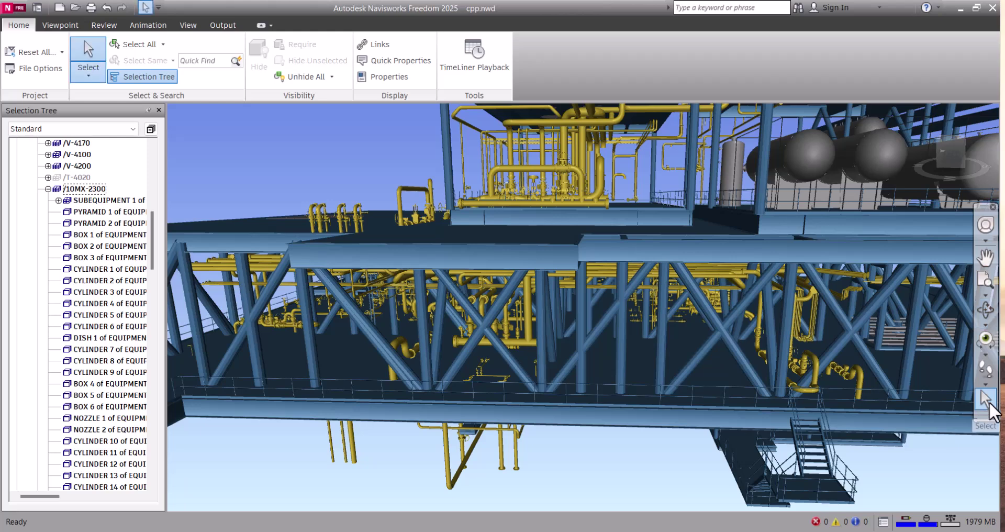
{"action": "left_click", "coordinate": [686, 369]}
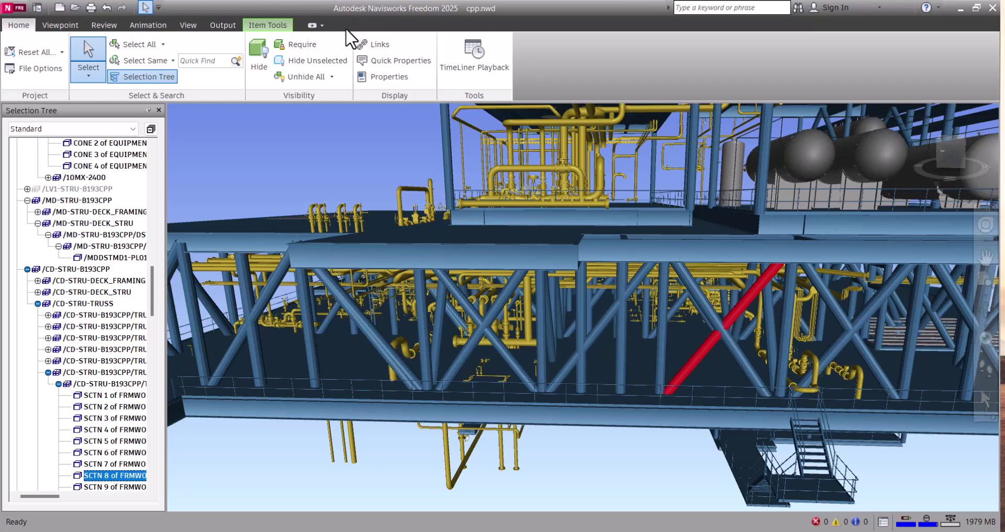
{"action": "left_click", "coordinate": [986, 314]}
{"action": "left_click_drag", "start_coordinate": [603, 311], "coordinate": [606, 307]}
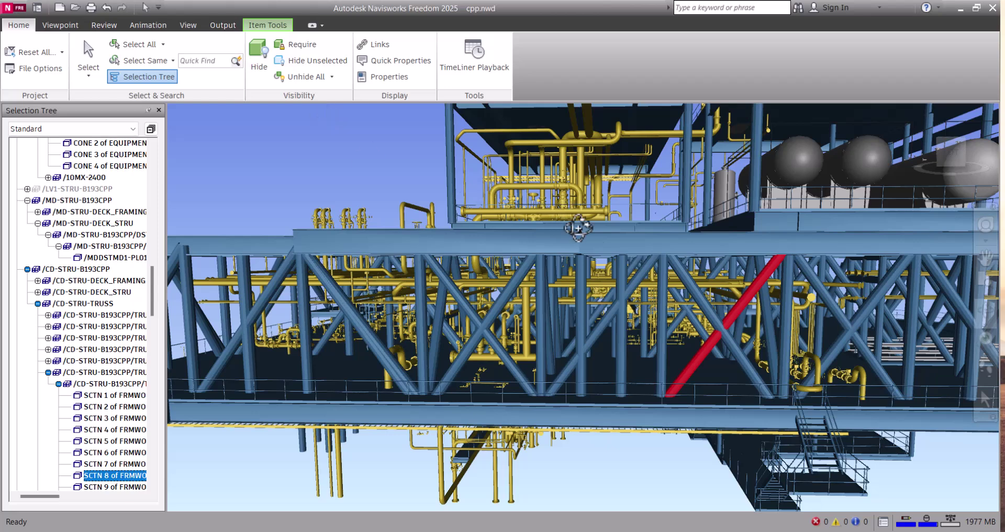
{"action": "key", "text": "Escape"}
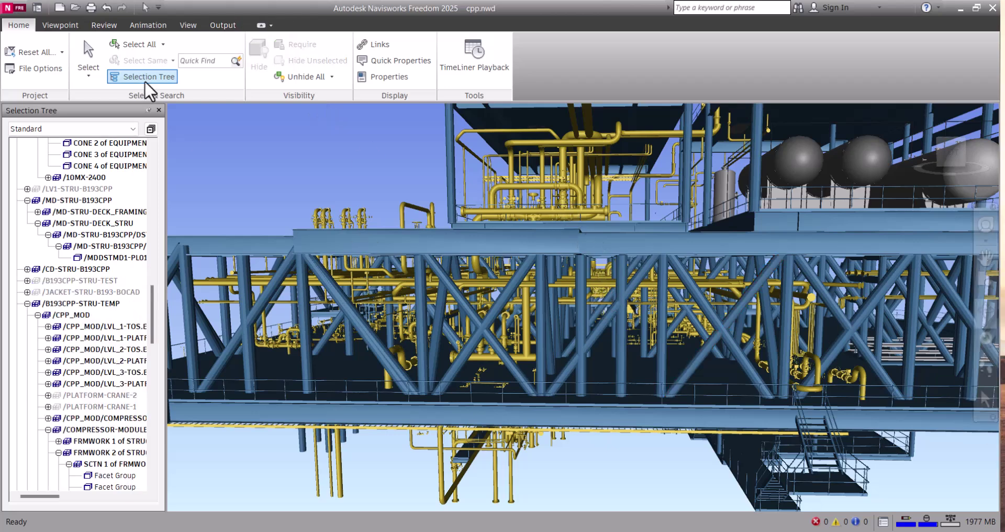
Step: Select the small valve in the piping behind the truss, focus on it, and zoom to the selected item
{"action": "left_click", "coordinate": [146, 6]}
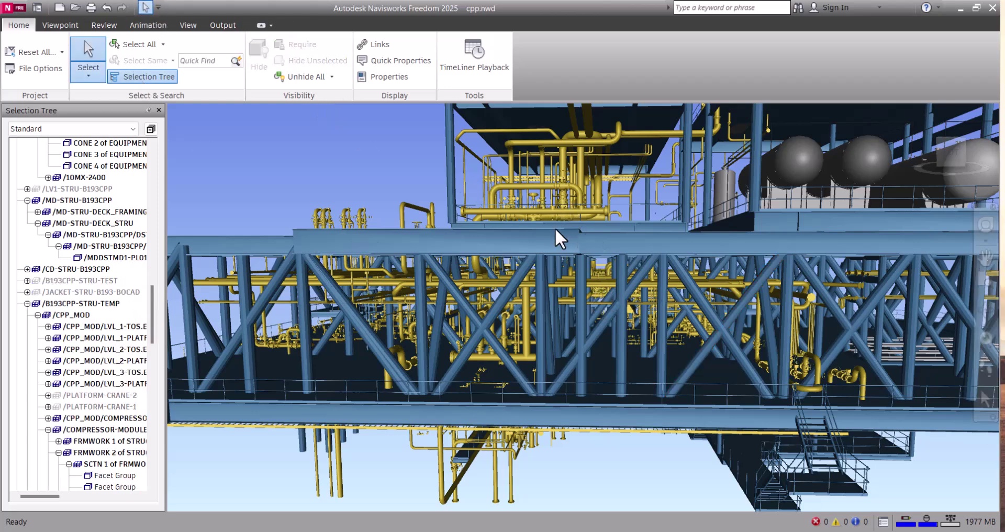
{"action": "left_click", "coordinate": [598, 295]}
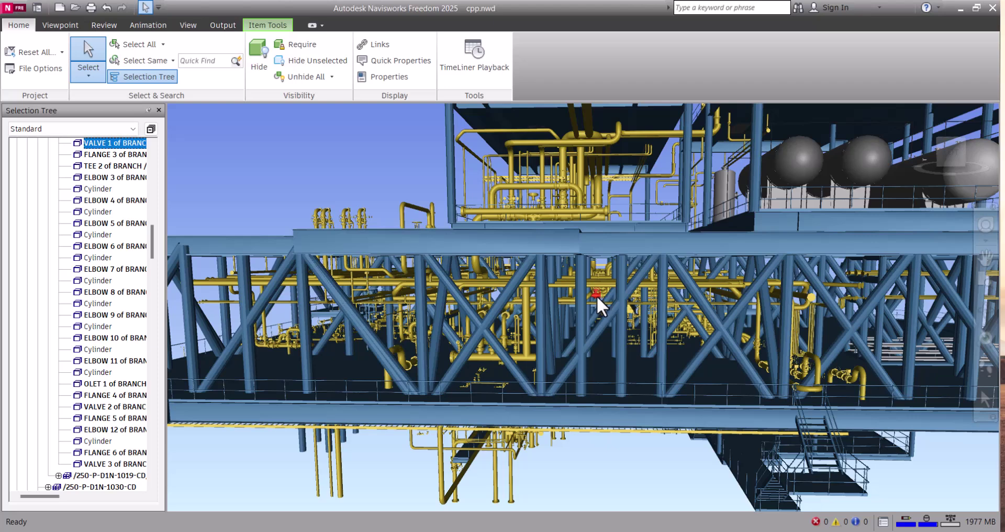
{"action": "left_click", "coordinate": [267, 26]}
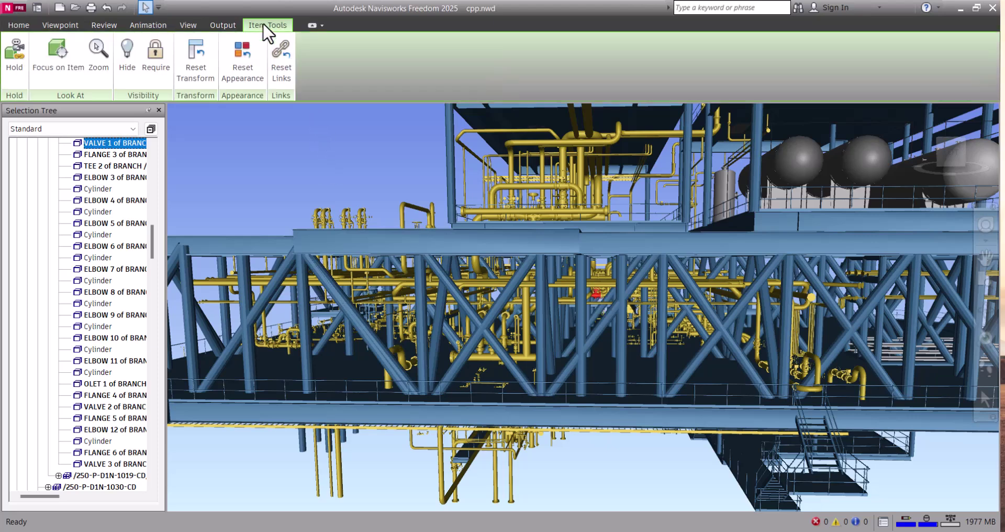
{"action": "left_click", "coordinate": [54, 46]}
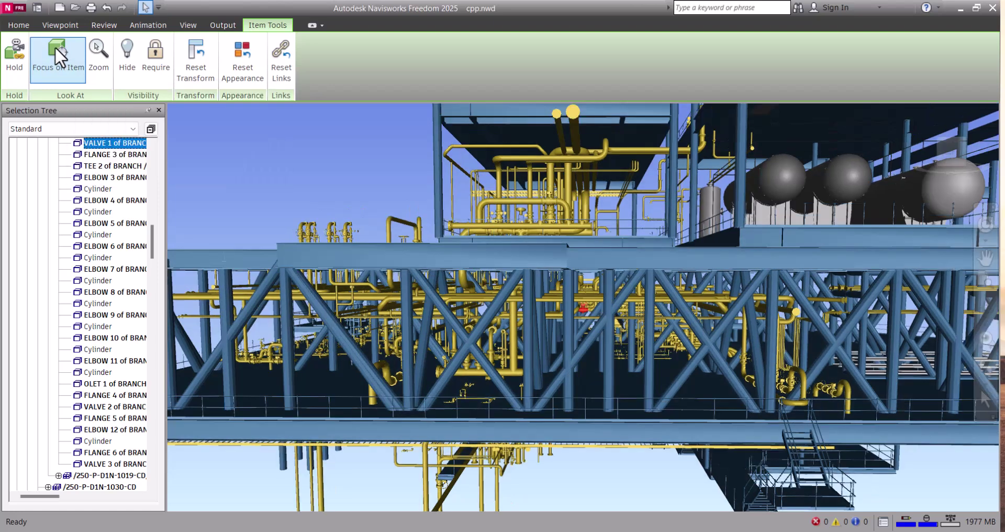
{"action": "left_click", "coordinate": [96, 47]}
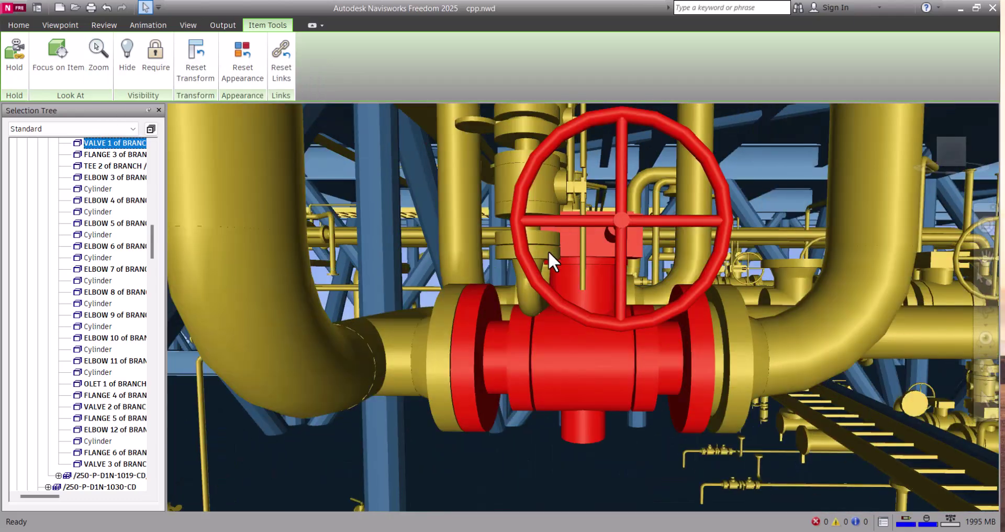
Step: Orbit and zoom out from the valve to view the platform decks from outside, and clear the selection
{"action": "left_click", "coordinate": [987, 314]}
{"action": "left_click_drag", "start_coordinate": [572, 265], "coordinate": [484, 301]}
{"action": "scroll", "coordinate": [633, 298], "scroll_direction": "down", "scroll_amount": 5}
{"action": "middle_click_drag", "start_coordinate": [722, 340], "coordinate": [668, 343]}
{"action": "left_click_drag", "start_coordinate": [693, 344], "coordinate": [549, 347]}
{"action": "scroll", "coordinate": [639, 348], "scroll_direction": "down", "scroll_amount": 4}
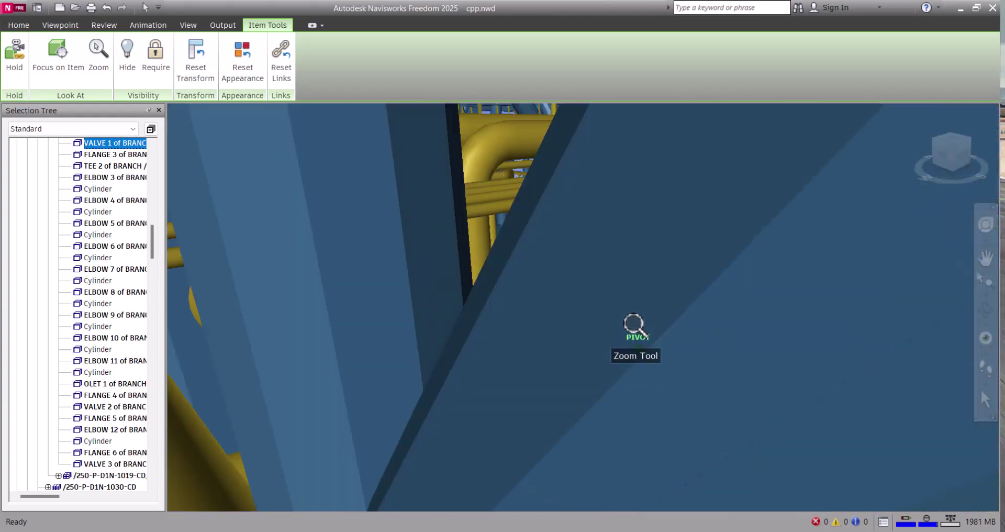
{"action": "scroll", "coordinate": [634, 319], "scroll_direction": "down", "scroll_amount": 10}
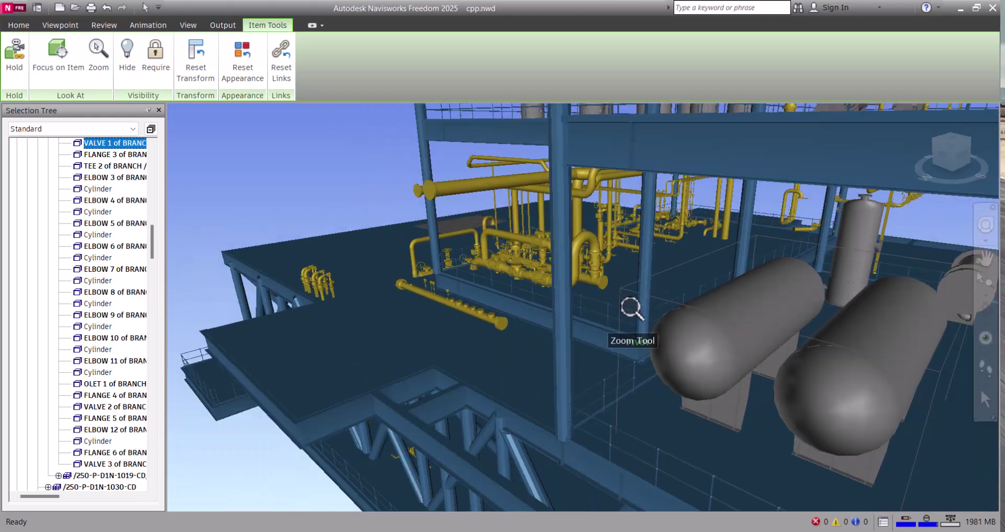
{"action": "scroll", "coordinate": [632, 308], "scroll_direction": "down", "scroll_amount": 3}
{"action": "middle_click_drag", "start_coordinate": [633, 309], "coordinate": [697, 269], "text": "shift"}
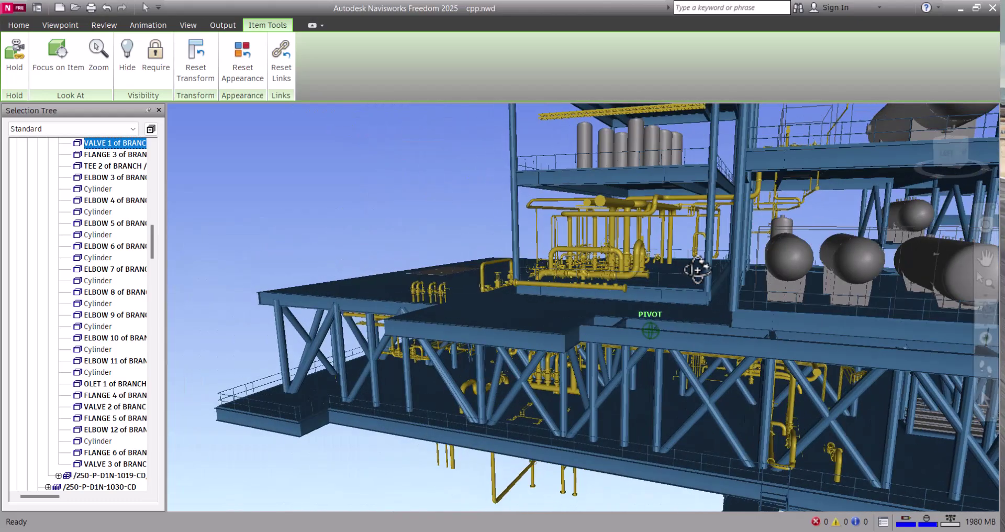
{"action": "left_click_drag", "start_coordinate": [698, 269], "coordinate": [702, 278]}
{"action": "key", "text": "Escape"}
{"action": "left_click_drag", "start_coordinate": [636, 248], "coordinate": [636, 254]}
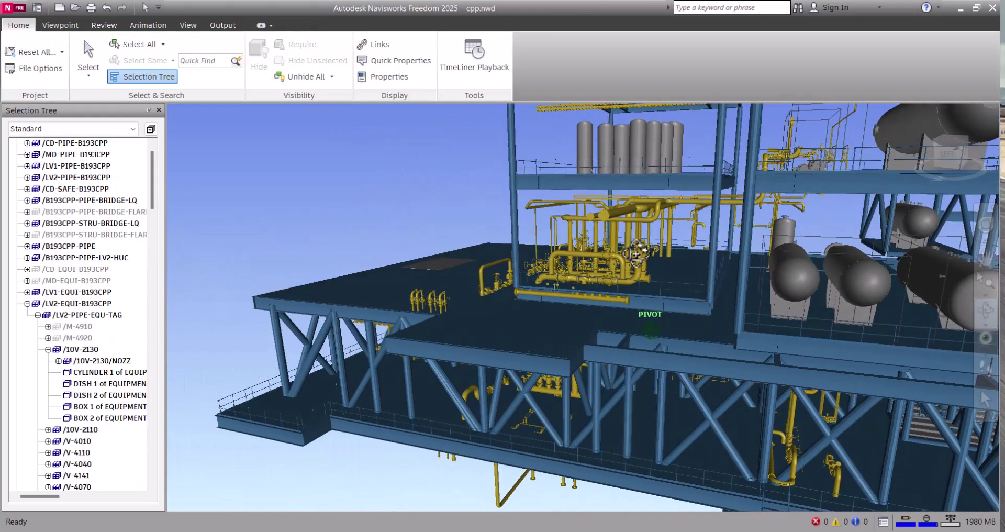
{"action": "middle_click_drag", "start_coordinate": [635, 254], "coordinate": [636, 246], "text": "shift"}
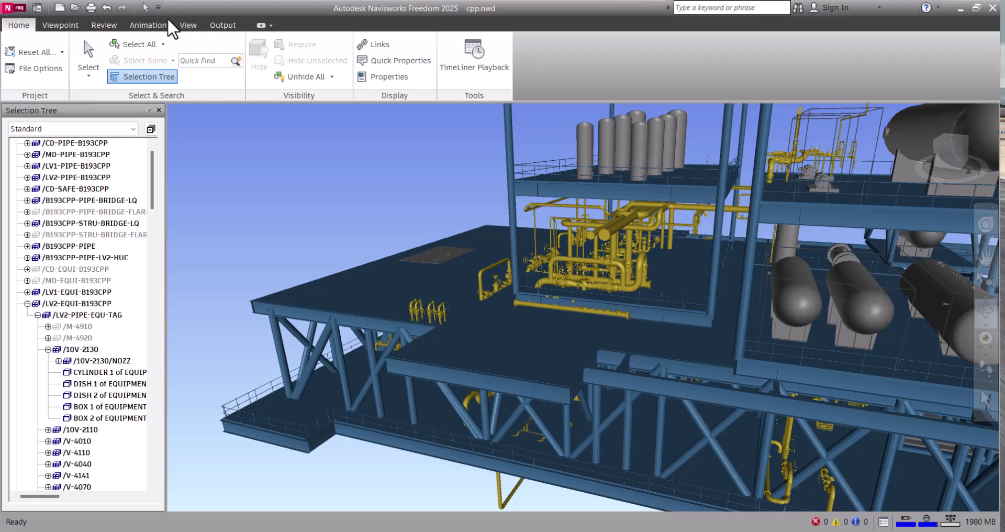
Step: Select the horizontal edge beam of the projecting deck and focus the camera on it
{"action": "left_click", "coordinate": [145, 5]}
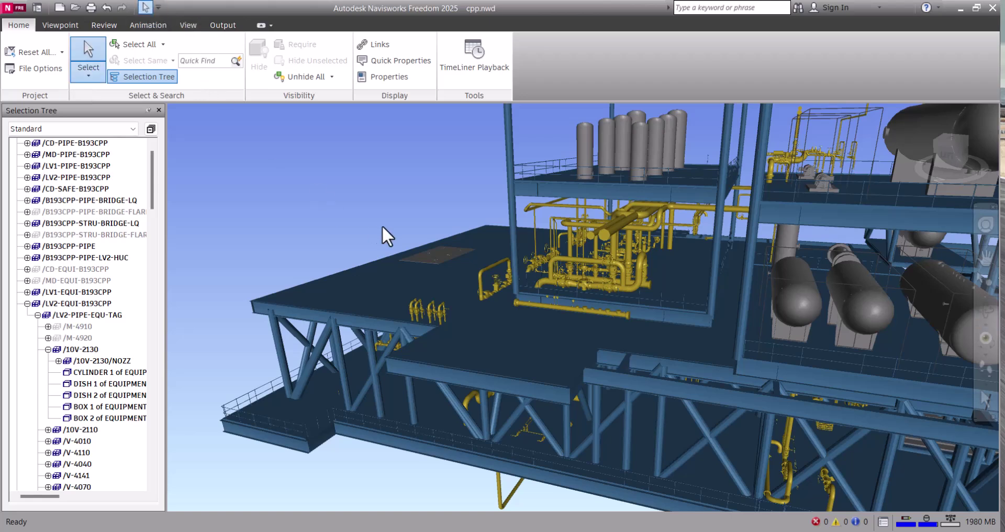
{"action": "left_click", "coordinate": [546, 395]}
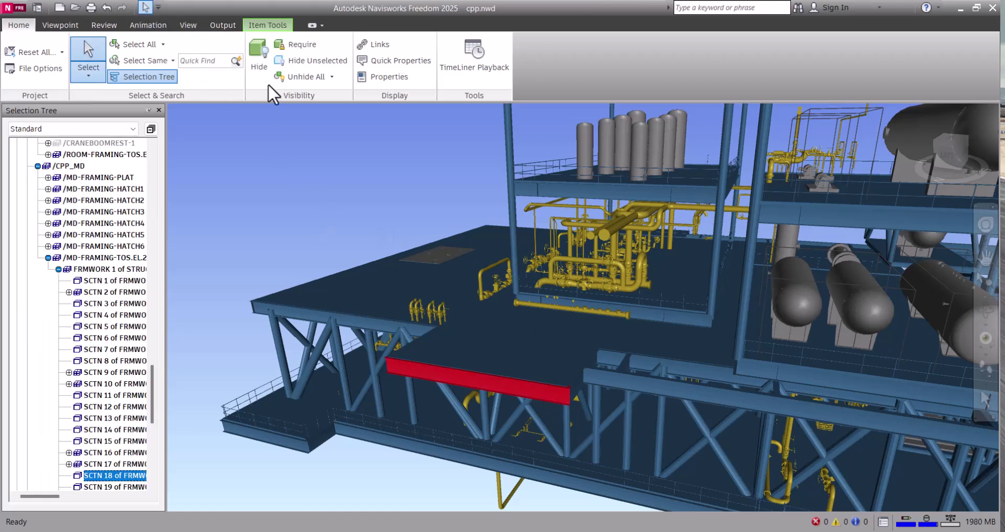
{"action": "left_click", "coordinate": [266, 25]}
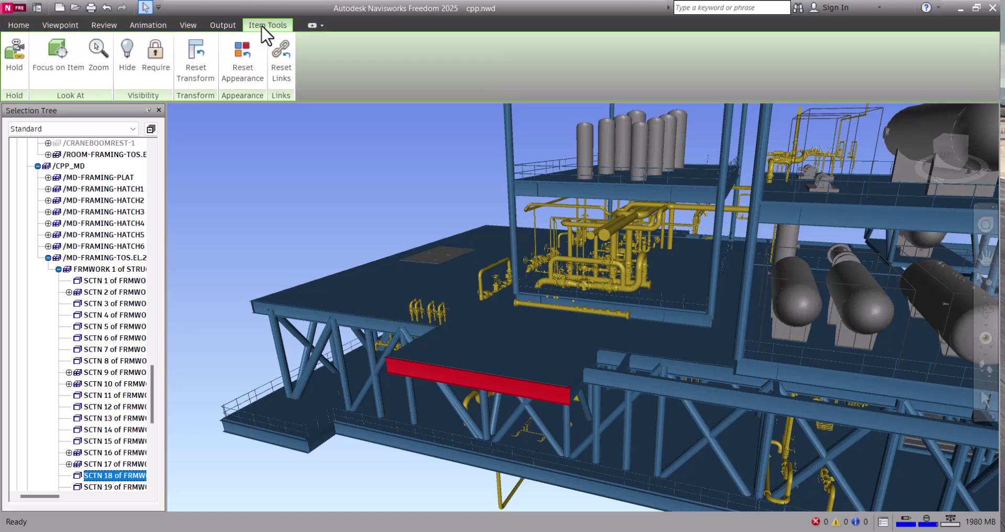
{"action": "left_click", "coordinate": [56, 50]}
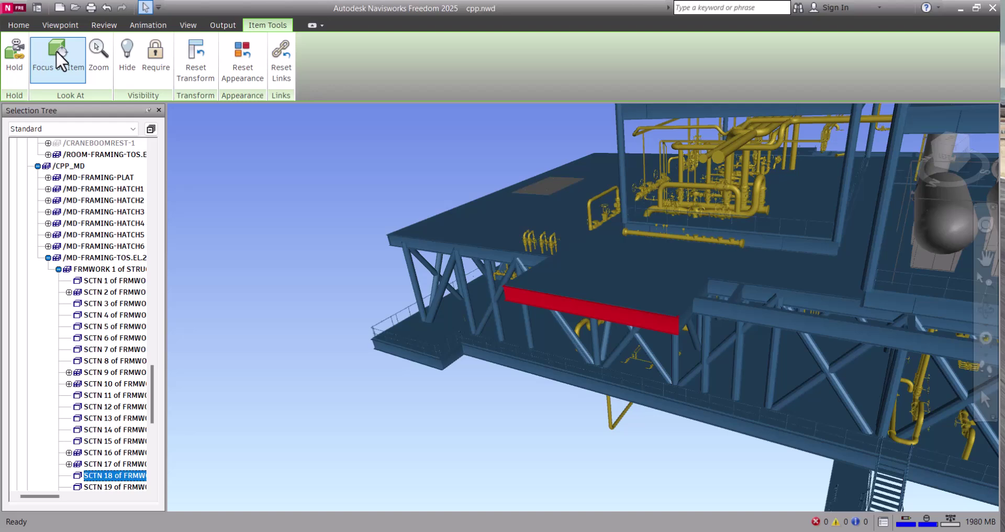
Step: Select the domed head of one vertical vessel on the upper deck and zoom to the selected item
{"action": "middle_click_drag", "start_coordinate": [778, 183], "coordinate": [724, 321]}
{"action": "left_click", "coordinate": [676, 189]}
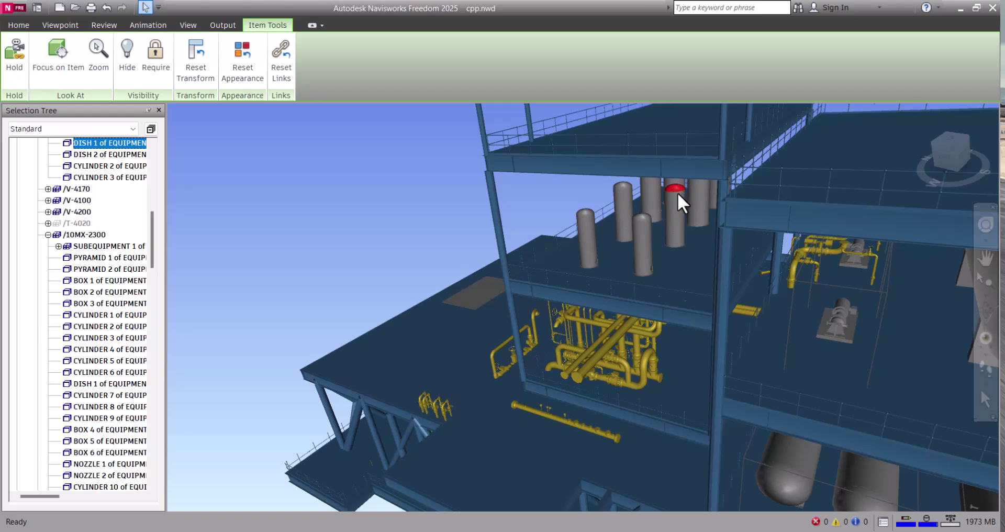
{"action": "left_click", "coordinate": [98, 53]}
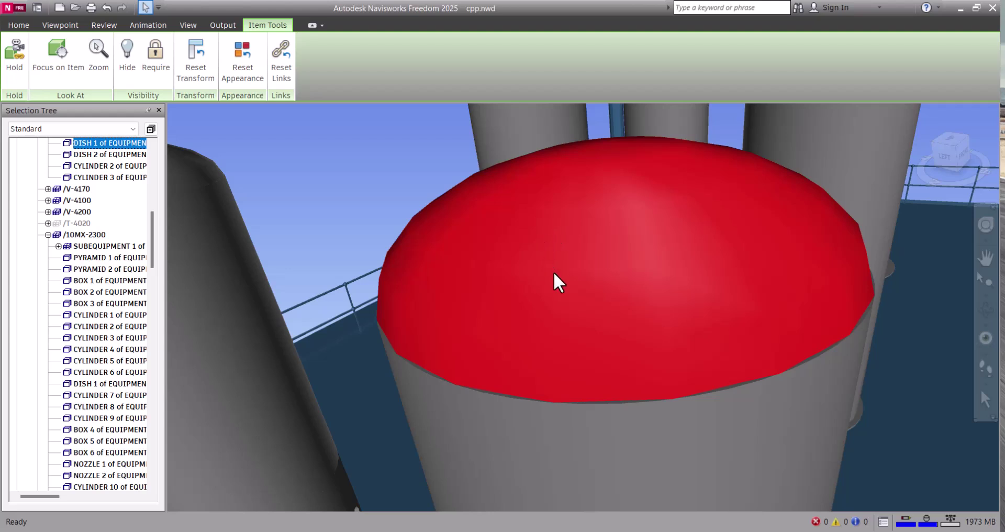
Step: Clear the vessel head selection and show the whole platform from the top
{"action": "scroll", "coordinate": [553, 271], "scroll_direction": "down", "scroll_amount": 5}
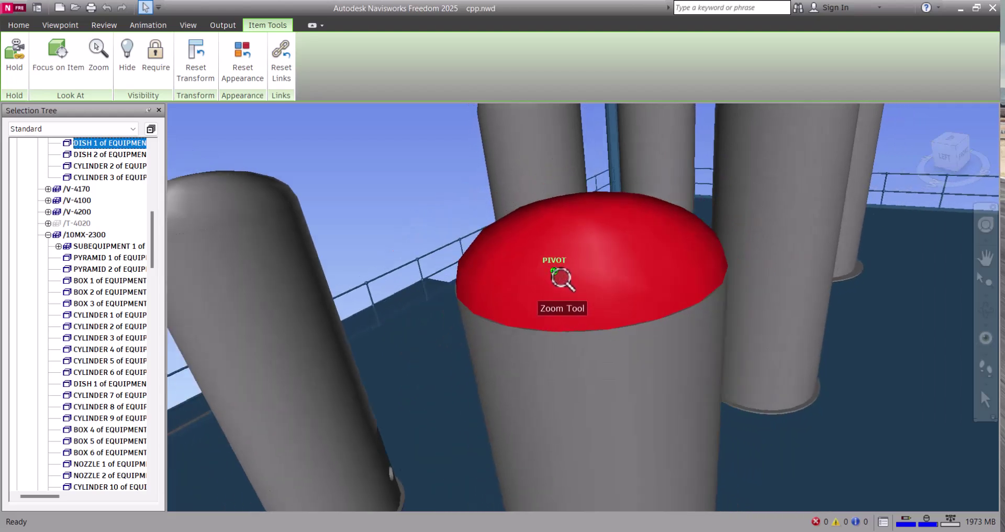
{"action": "scroll", "coordinate": [578, 314], "scroll_direction": "down", "scroll_amount": 6}
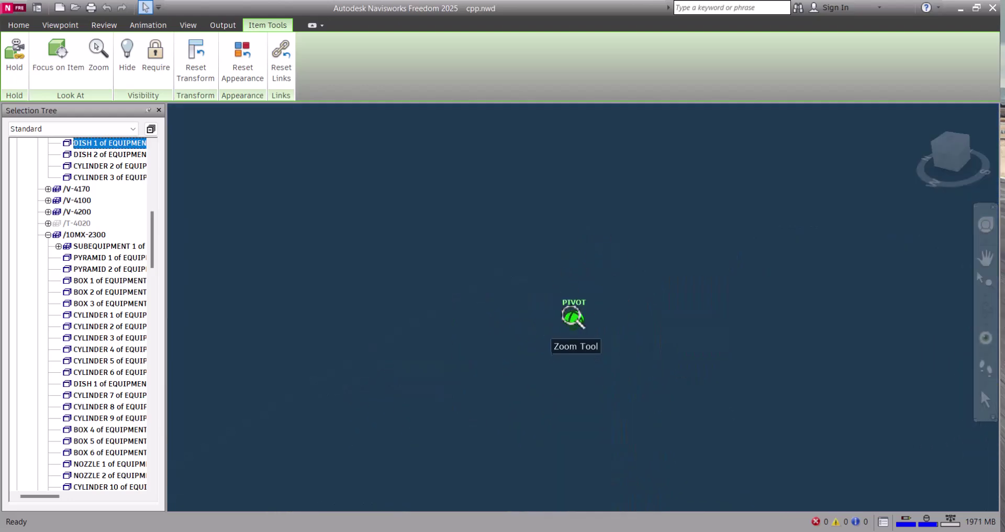
{"action": "left_click", "coordinate": [568, 297]}
{"action": "key", "text": "Escape"}
{"action": "scroll", "coordinate": [570, 293], "scroll_direction": "down", "scroll_amount": 5}
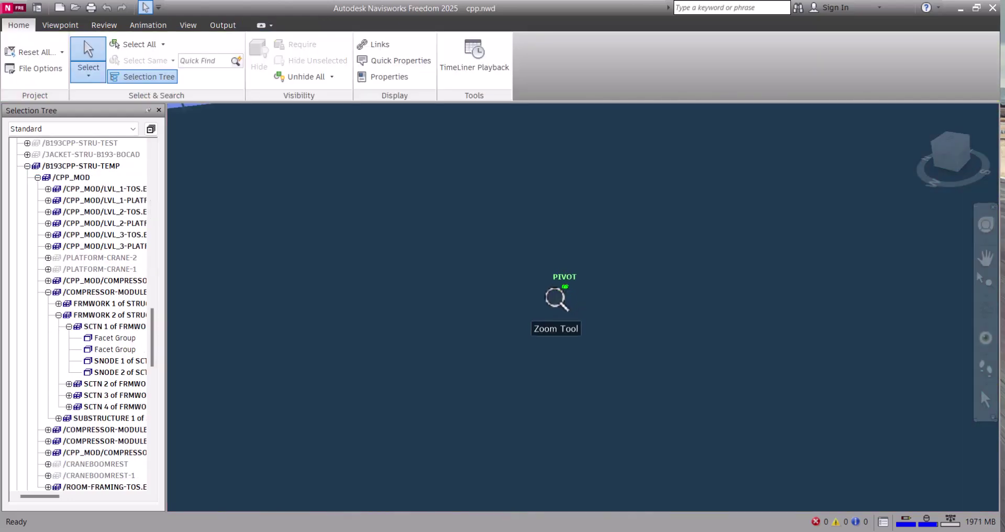
{"action": "left_click", "coordinate": [950, 147]}
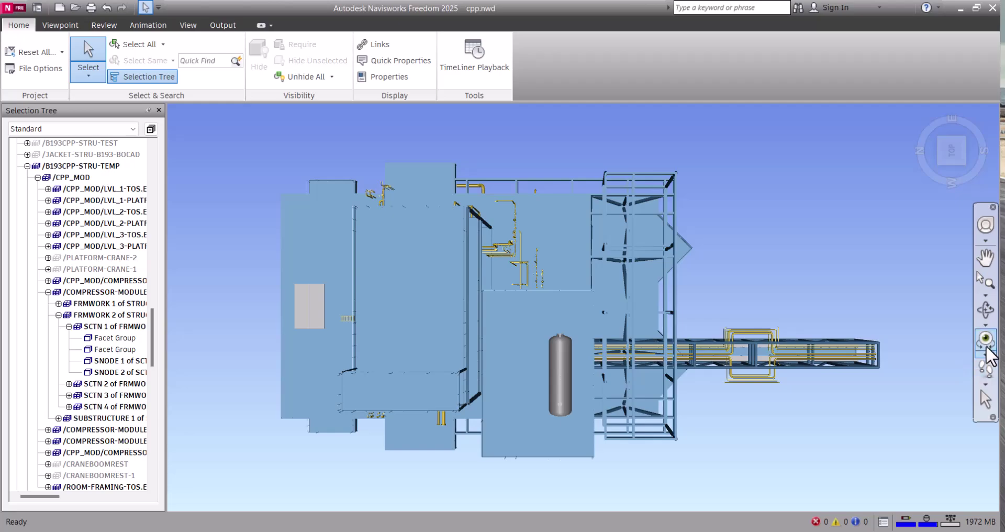
Step: Orbit the platform to a side view and use Zoom Window on the piping behind the lower truss
{"action": "left_click", "coordinate": [986, 320]}
{"action": "mouse_move", "coordinate": [569, 333]}
{"action": "left_mouse_down"}
{"action": "mouse_move", "coordinate": [578, 254]}
{"action": "mouse_move", "coordinate": [291, 166]}
{"action": "left_mouse_up"}
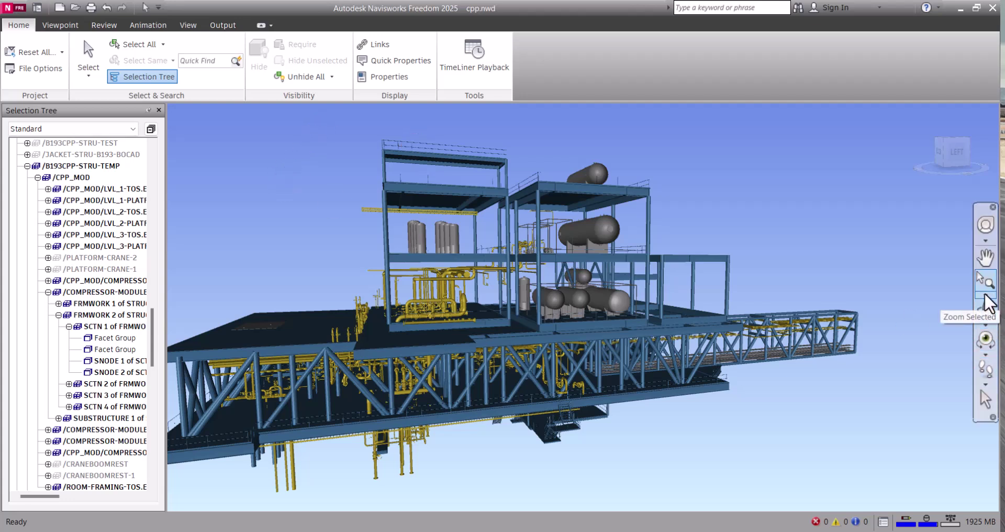
{"action": "left_click", "coordinate": [985, 295]}
{"action": "left_click", "coordinate": [896, 307]}
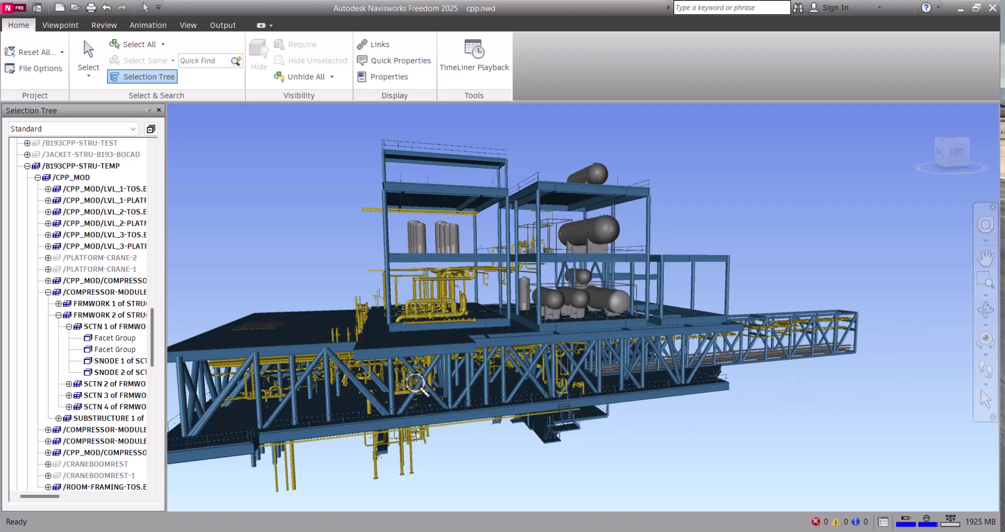
{"action": "left_click_drag", "start_coordinate": [384, 366], "coordinate": [440, 397]}
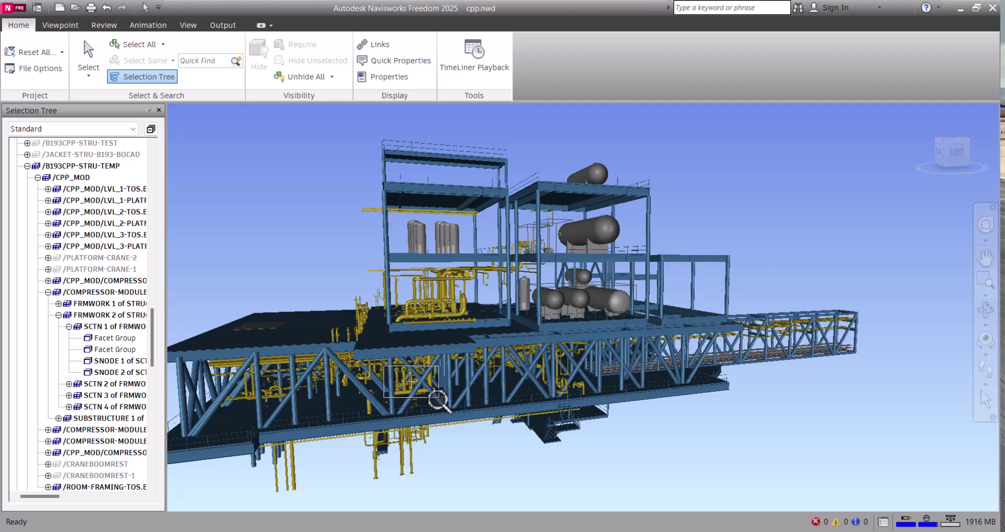
{"action": "left_click_drag", "start_coordinate": [440, 397], "coordinate": [440, 398]}
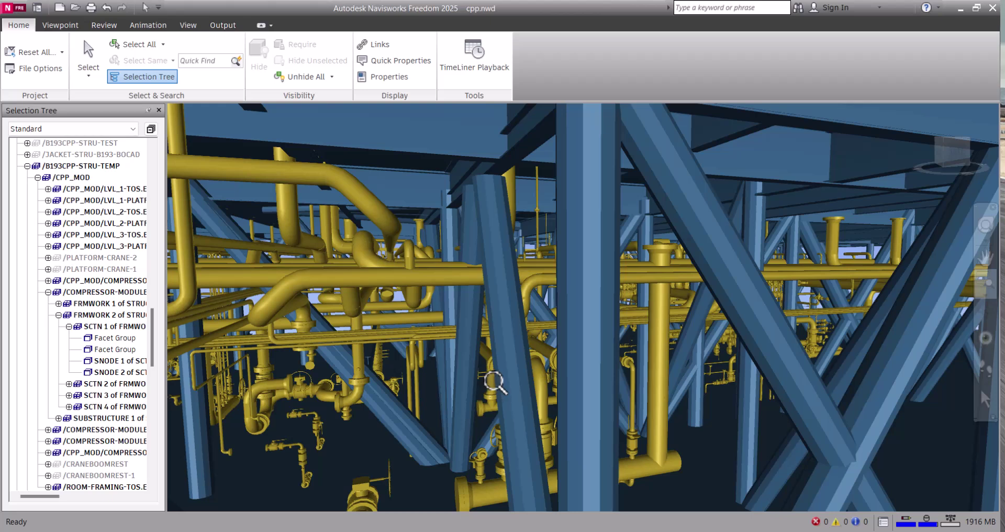
Step: Orbit slightly around the lower-deck piping and use Zoom Window on the valve assembly near the deck floor
{"action": "left_click", "coordinate": [973, 310]}
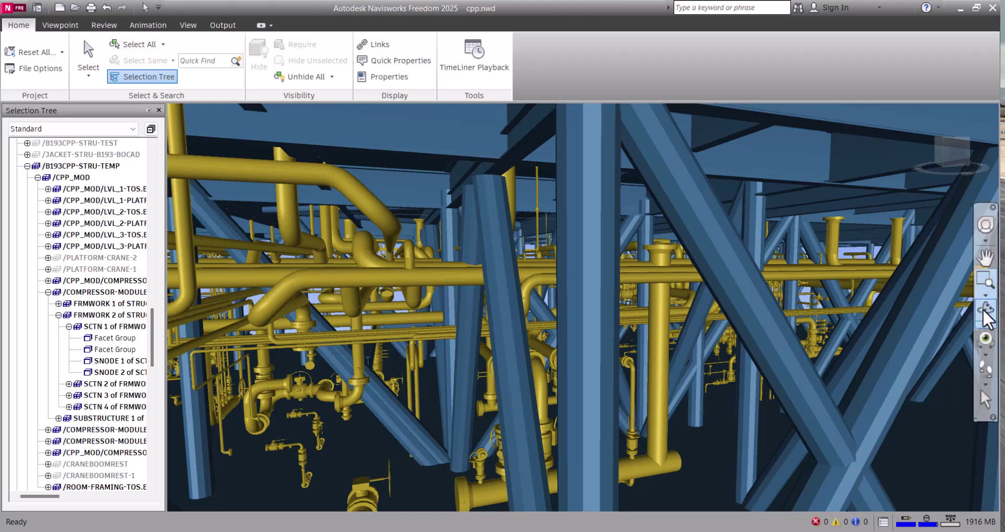
{"action": "left_click_drag", "start_coordinate": [547, 364], "coordinate": [525, 366]}
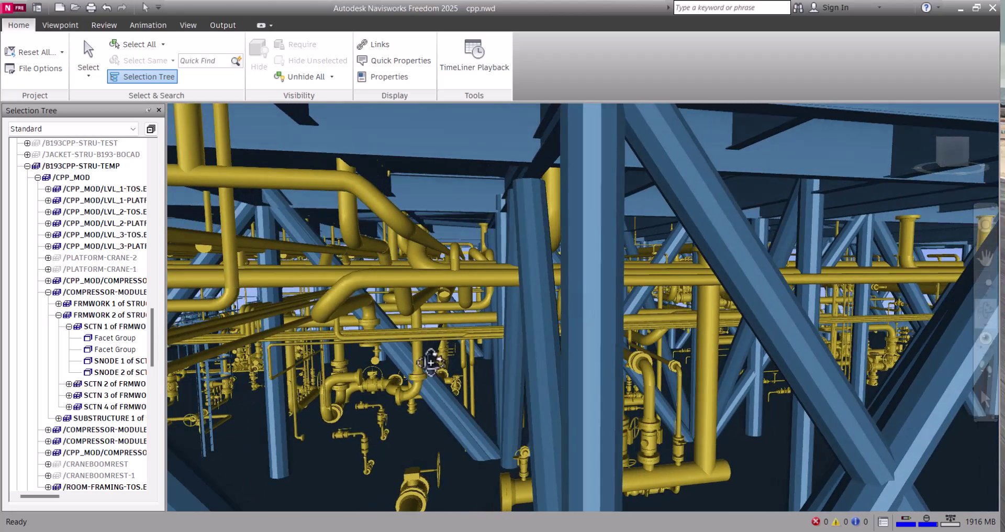
{"action": "left_click", "coordinate": [984, 286]}
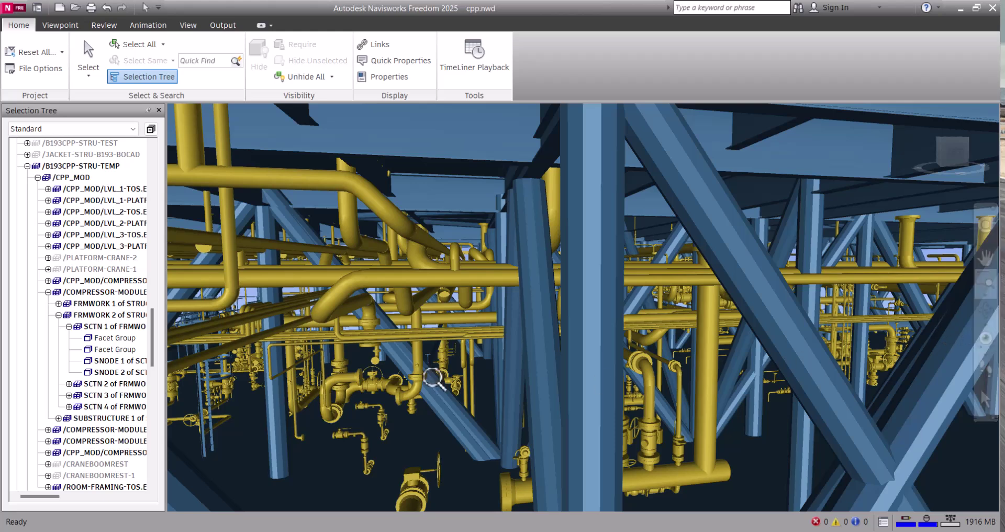
{"action": "left_click_drag", "start_coordinate": [295, 379], "coordinate": [344, 421]}
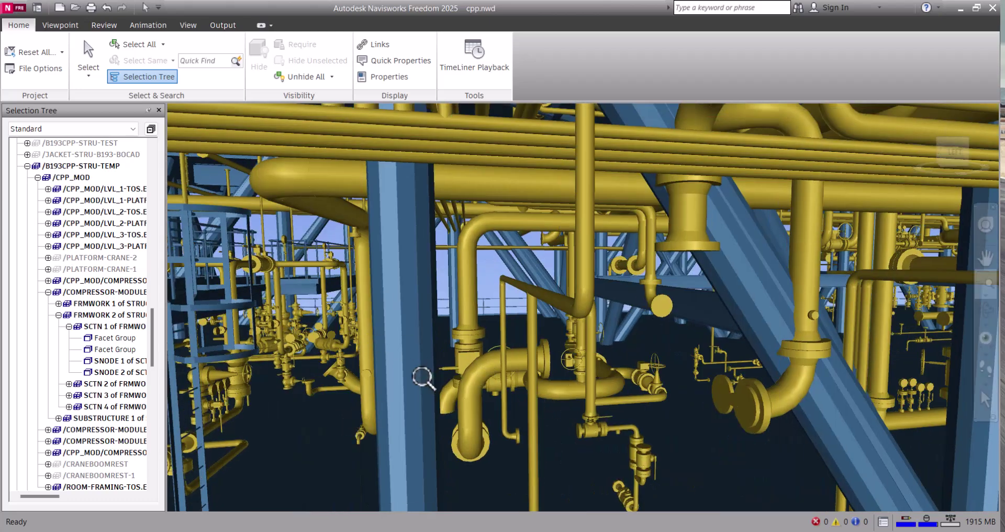
Step: Zoom out from the lower-deck valve piping and fit the whole platform in view with Zoom All
{"action": "scroll", "coordinate": [562, 376], "scroll_direction": "down", "scroll_amount": 5}
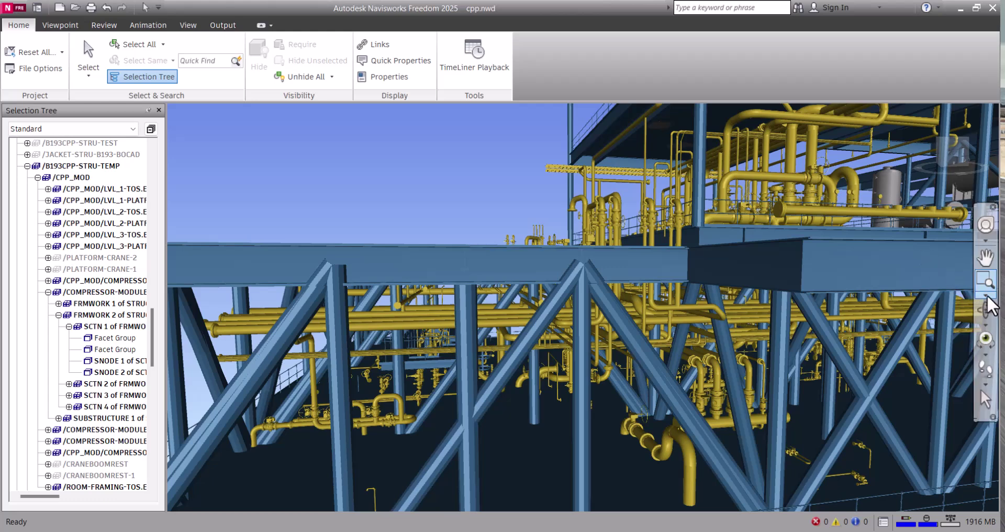
{"action": "left_click", "coordinate": [986, 296]}
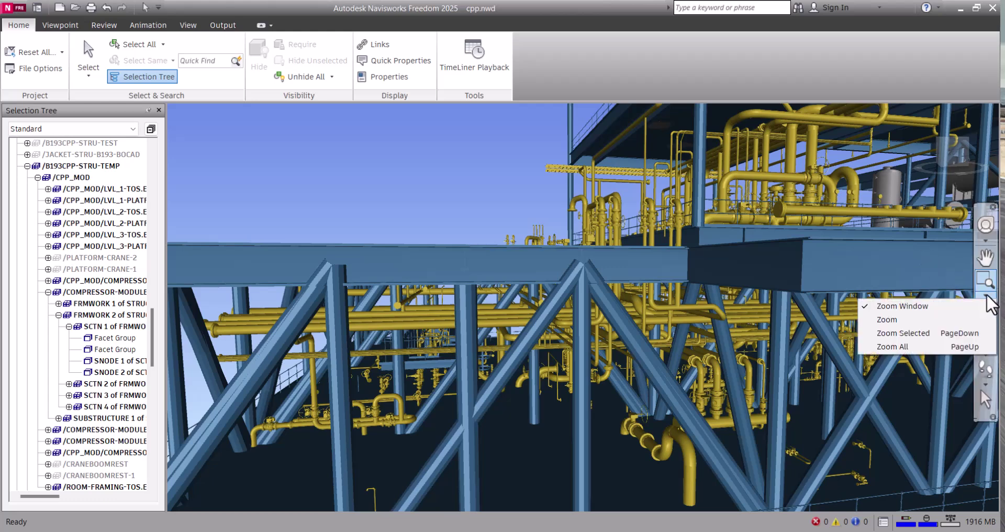
{"action": "left_click", "coordinate": [907, 344]}
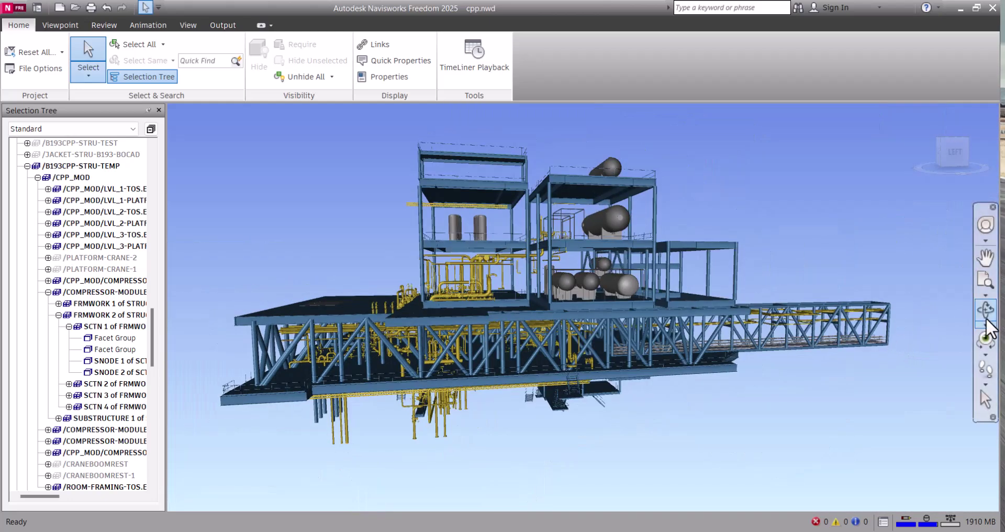
Step: Use the Zoom tool to enlarge the vertical vessels and the process piping on the upper decks
{"action": "left_click", "coordinate": [985, 297]}
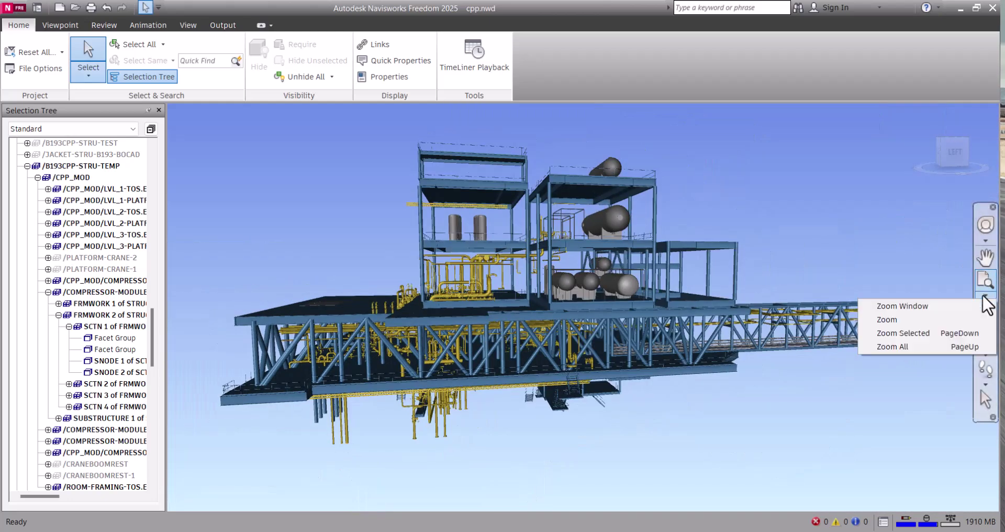
{"action": "left_click", "coordinate": [887, 318]}
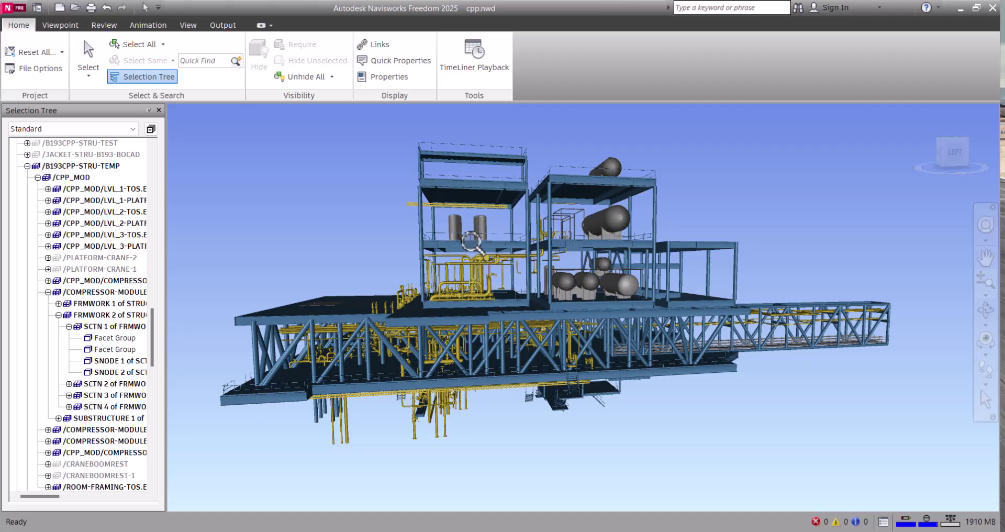
{"action": "mouse_move", "coordinate": [459, 221]}
{"action": "left_mouse_down"}
{"action": "mouse_move", "coordinate": [449, 226]}
{"action": "mouse_move", "coordinate": [480, 243]}
{"action": "mouse_move", "coordinate": [486, 229]}
{"action": "mouse_move", "coordinate": [557, 215]}
{"action": "mouse_move", "coordinate": [586, 297]}
{"action": "left_mouse_up"}
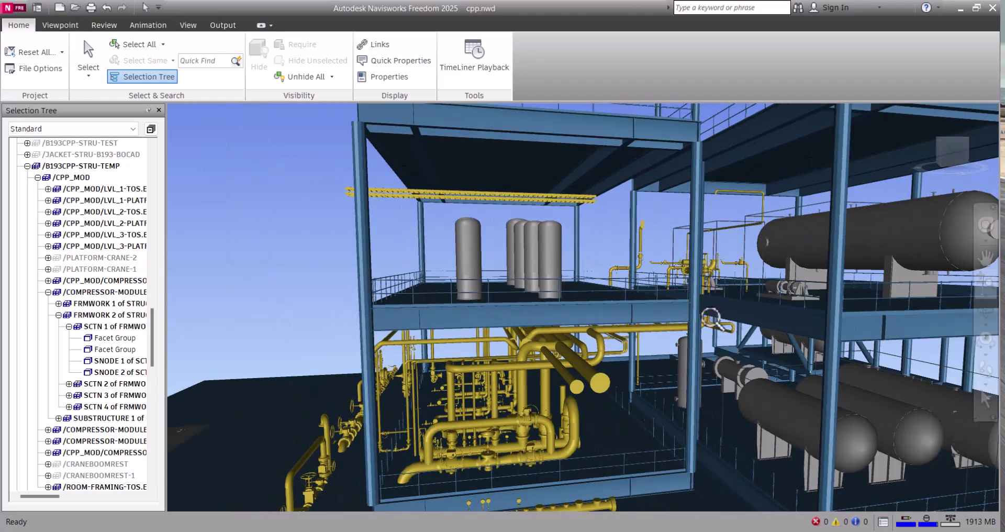
Step: Orbit the enlarged platform to face the lower truss and the piping behind it
{"action": "left_click", "coordinate": [986, 312]}
{"action": "mouse_move", "coordinate": [644, 344]}
{"action": "left_mouse_down"}
{"action": "mouse_move", "coordinate": [643, 374]}
{"action": "mouse_move", "coordinate": [599, 376]}
{"action": "left_mouse_up"}
{"action": "middle_click_drag", "start_coordinate": [599, 375], "coordinate": [593, 163]}
{"action": "left_click_drag", "start_coordinate": [594, 315], "coordinate": [586, 280]}
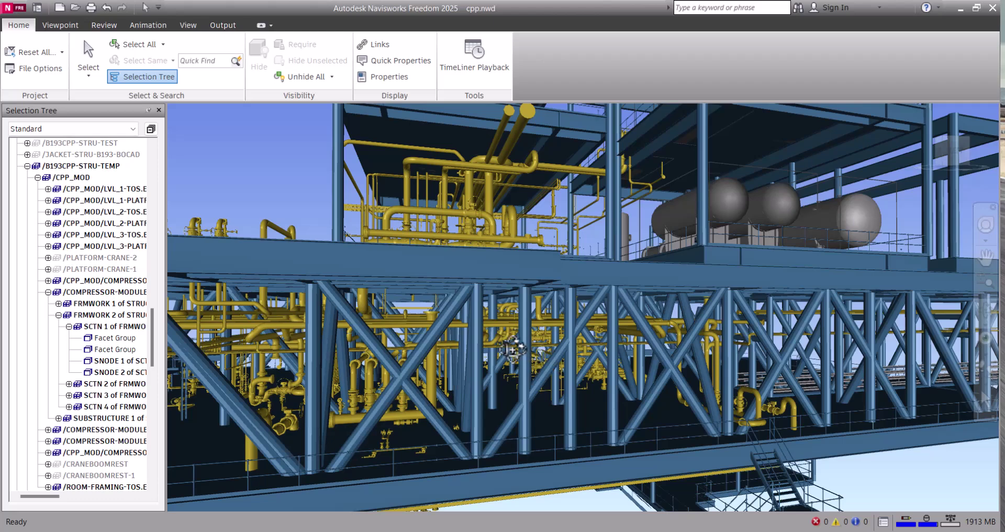
Step: Use the Zoom tool to move in through the lower truss onto a large pipe elbow
{"action": "left_click", "coordinate": [986, 283]}
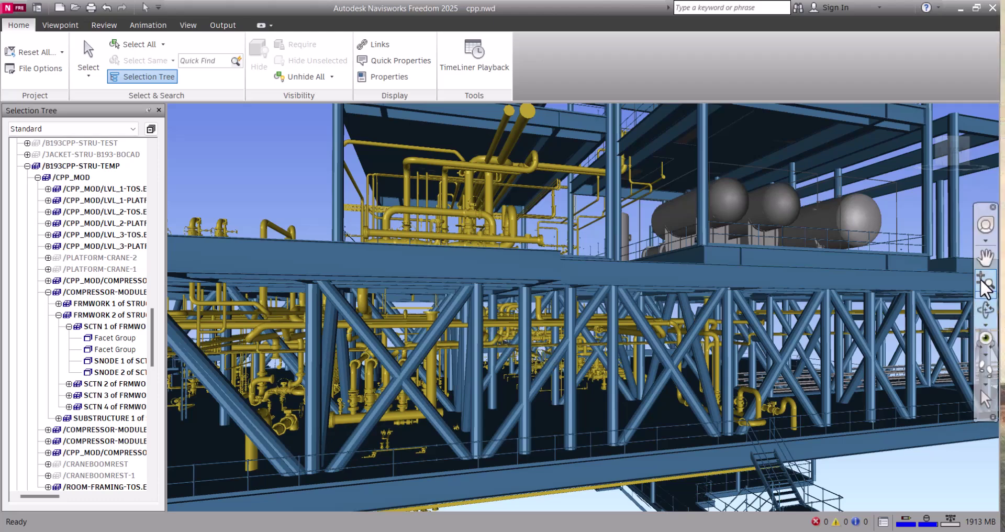
{"action": "left_click", "coordinate": [497, 339]}
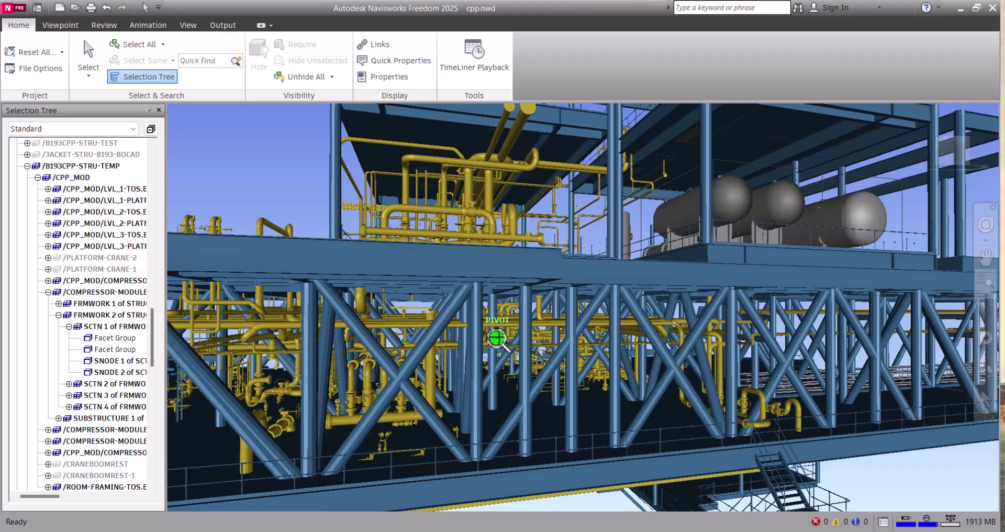
{"action": "scroll", "coordinate": [498, 339], "scroll_direction": "up", "scroll_amount": 5}
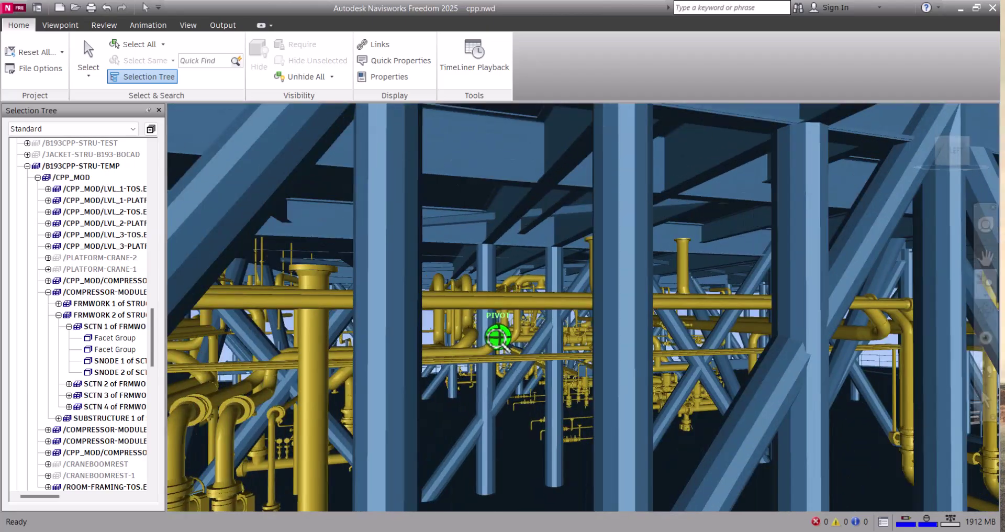
{"action": "scroll", "coordinate": [497, 337], "scroll_direction": "up", "scroll_amount": 5}
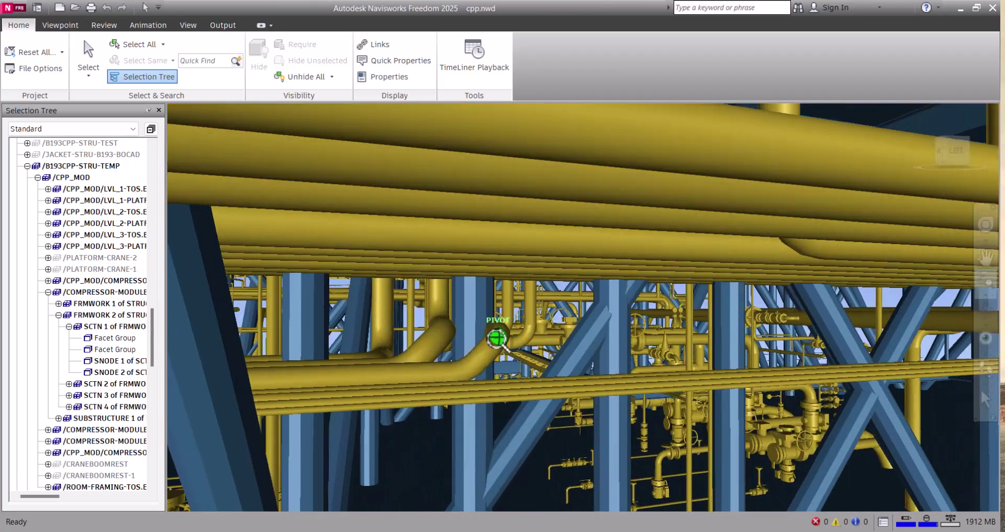
{"action": "scroll", "coordinate": [498, 337], "scroll_direction": "up", "scroll_amount": 4}
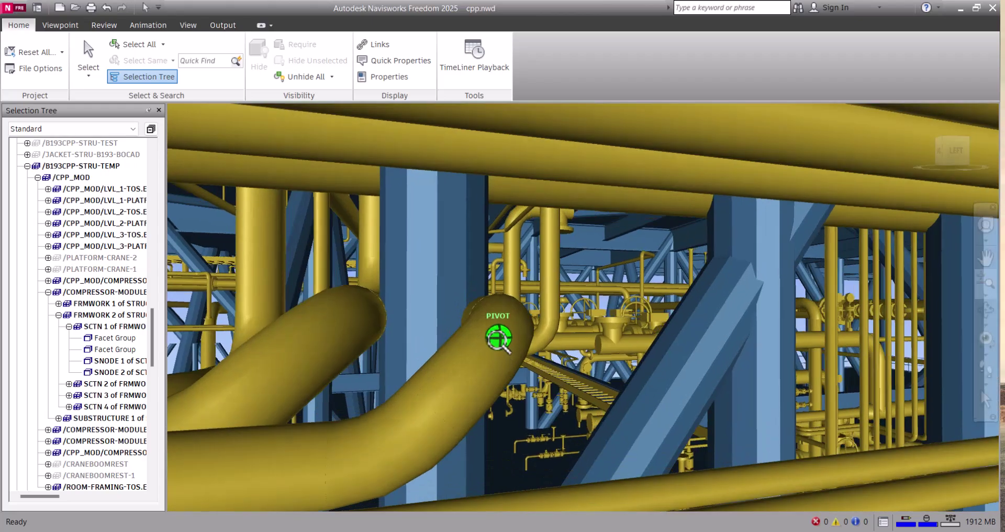
Step: Orbit around the large pipe elbows behind the lower truss to view the piping from other angles
{"action": "left_click", "coordinate": [982, 316]}
{"action": "left_click_drag", "start_coordinate": [472, 346], "coordinate": [588, 357]}
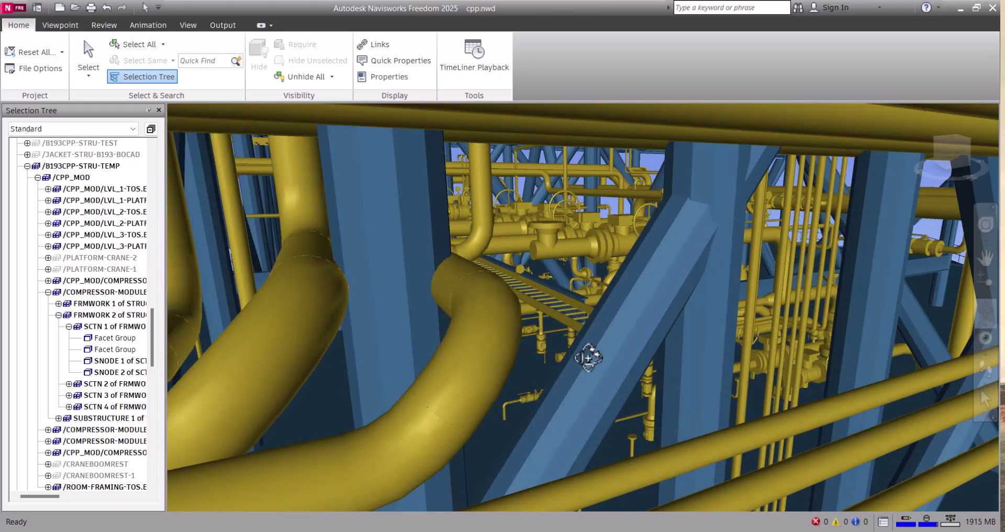
{"action": "scroll", "coordinate": [595, 359], "scroll_direction": "down", "scroll_amount": 4}
{"action": "middle_click_drag", "start_coordinate": [592, 357], "coordinate": [569, 281]}
{"action": "mouse_move", "coordinate": [628, 319]}
{"action": "left_mouse_down"}
{"action": "mouse_move", "coordinate": [502, 264]}
{"action": "mouse_move", "coordinate": [446, 265]}
{"action": "mouse_move", "coordinate": [385, 285]}
{"action": "mouse_move", "coordinate": [498, 336]}
{"action": "mouse_move", "coordinate": [910, 306]}
{"action": "left_mouse_up"}
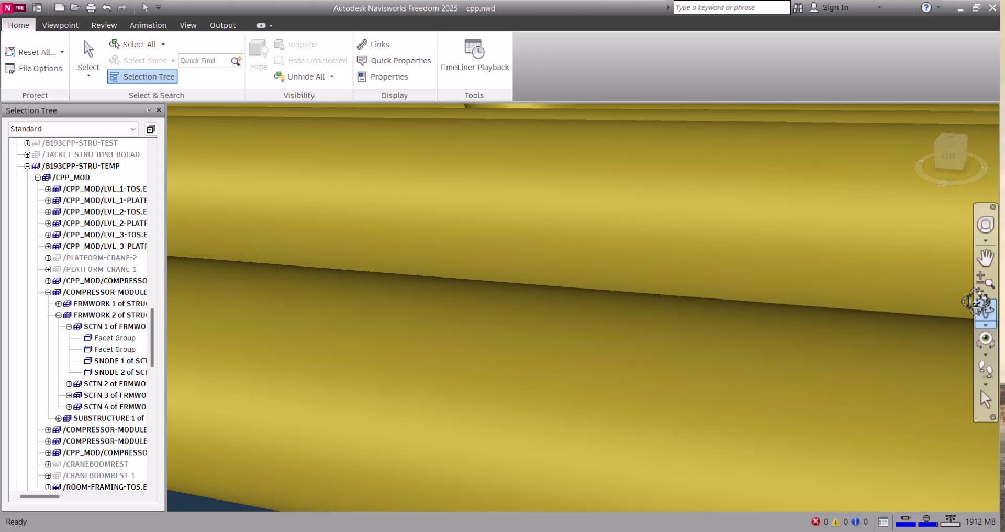
Step: Fit the whole platform with Zoom All and orbit it to a raised corner view
{"action": "left_click", "coordinate": [979, 300]}
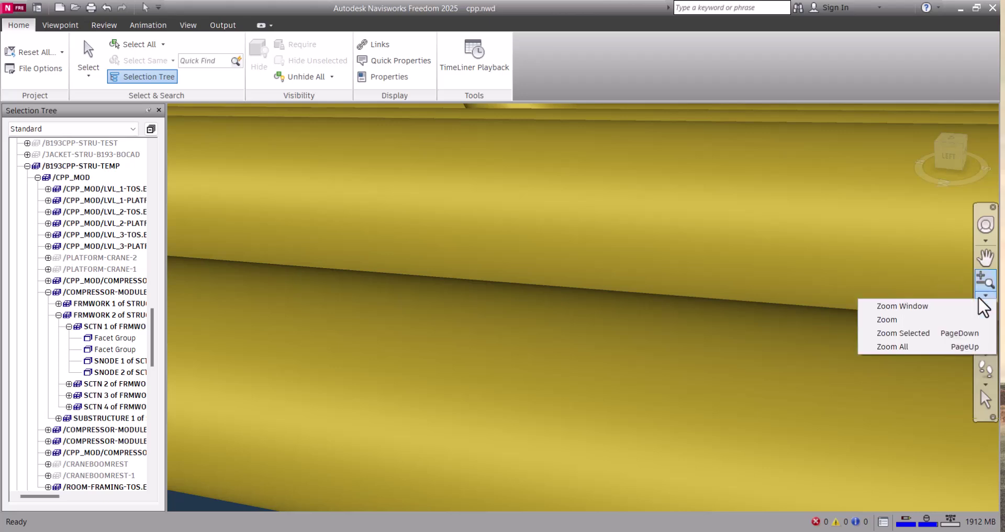
{"action": "left_click", "coordinate": [890, 346]}
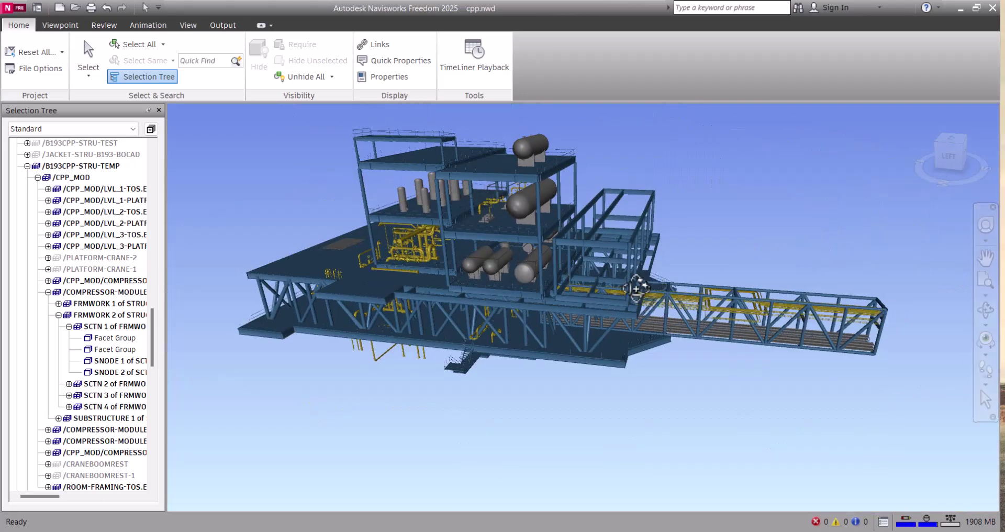
{"action": "mouse_move", "coordinate": [573, 304]}
{"action": "left_mouse_down"}
{"action": "mouse_move", "coordinate": [552, 298]}
{"action": "mouse_move", "coordinate": [523, 325]}
{"action": "mouse_move", "coordinate": [539, 335]}
{"action": "mouse_move", "coordinate": [553, 319]}
{"action": "left_mouse_up"}
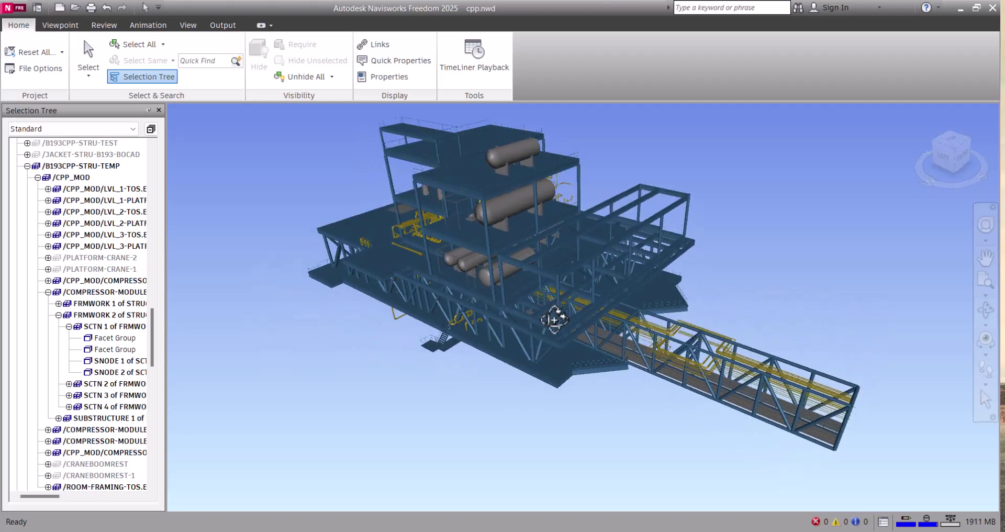
Step: Orbit the platform through several corner views and enlarge the open steel framework at the front-right corner
{"action": "left_click", "coordinate": [983, 326]}
{"action": "left_click", "coordinate": [932, 349]}
{"action": "mouse_move", "coordinate": [789, 313]}
{"action": "left_mouse_down"}
{"action": "mouse_move", "coordinate": [747, 245]}
{"action": "mouse_move", "coordinate": [739, 255]}
{"action": "left_mouse_up"}
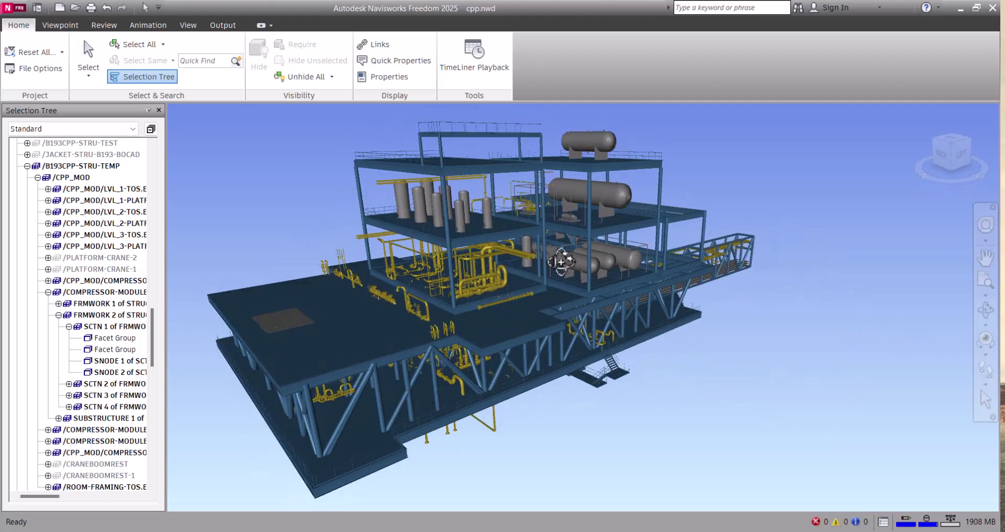
{"action": "scroll", "coordinate": [608, 292], "scroll_direction": "up", "scroll_amount": 3}
{"action": "mouse_move", "coordinate": [608, 291]}
{"action": "left_mouse_down"}
{"action": "mouse_move", "coordinate": [298, 287]}
{"action": "mouse_move", "coordinate": [579, 316]}
{"action": "mouse_move", "coordinate": [505, 325]}
{"action": "mouse_move", "coordinate": [650, 331]}
{"action": "mouse_move", "coordinate": [601, 340]}
{"action": "left_mouse_up"}
{"action": "middle_click_drag", "start_coordinate": [601, 340], "coordinate": [573, 298]}
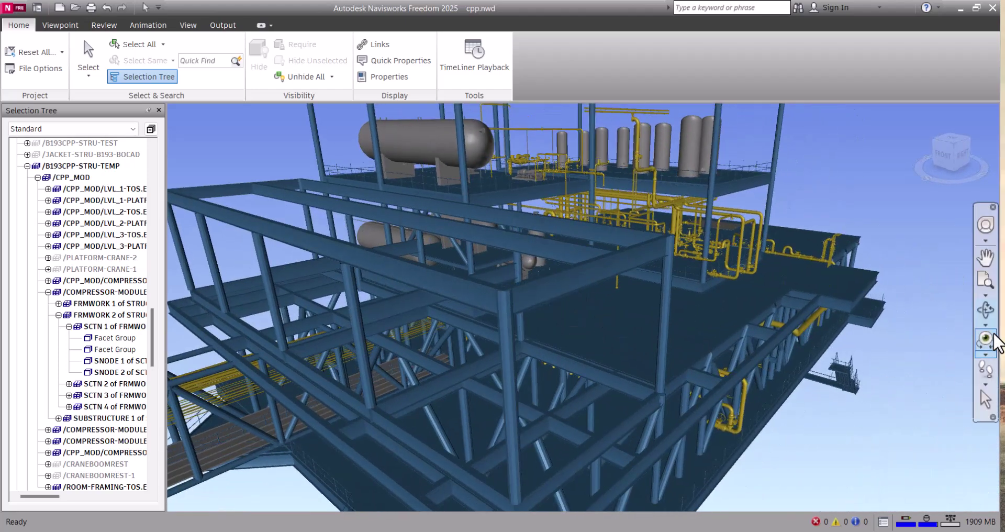
Step: Switch to Free Orbit and rotate the platform to a tilted view of its right side
{"action": "left_click", "coordinate": [989, 326]}
{"action": "left_click", "coordinate": [940, 350]}
{"action": "left_click_drag", "start_coordinate": [570, 319], "coordinate": [471, 282]}
Step: Check the available orbit modes and level the platform with the standard Right view
{"action": "left_click", "coordinate": [986, 325]}
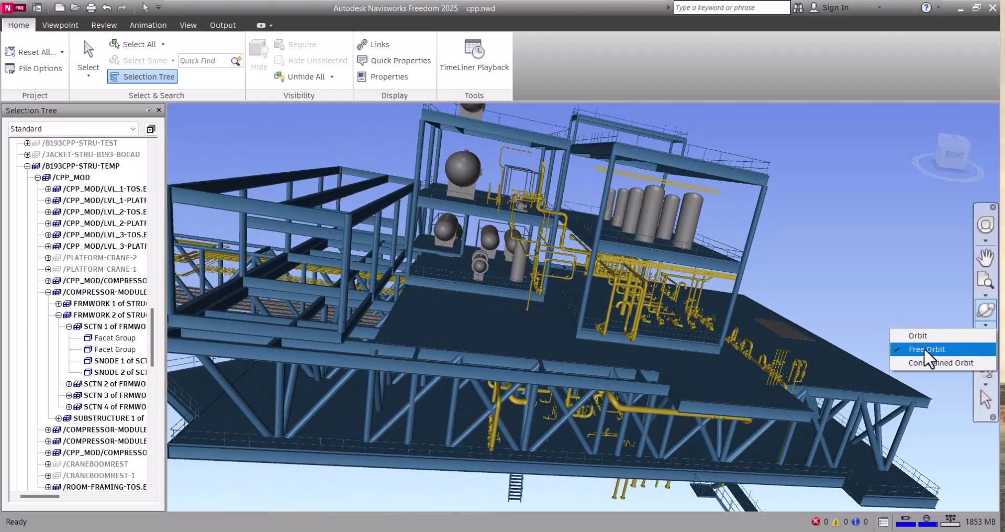
{"action": "left_click", "coordinate": [570, 253]}
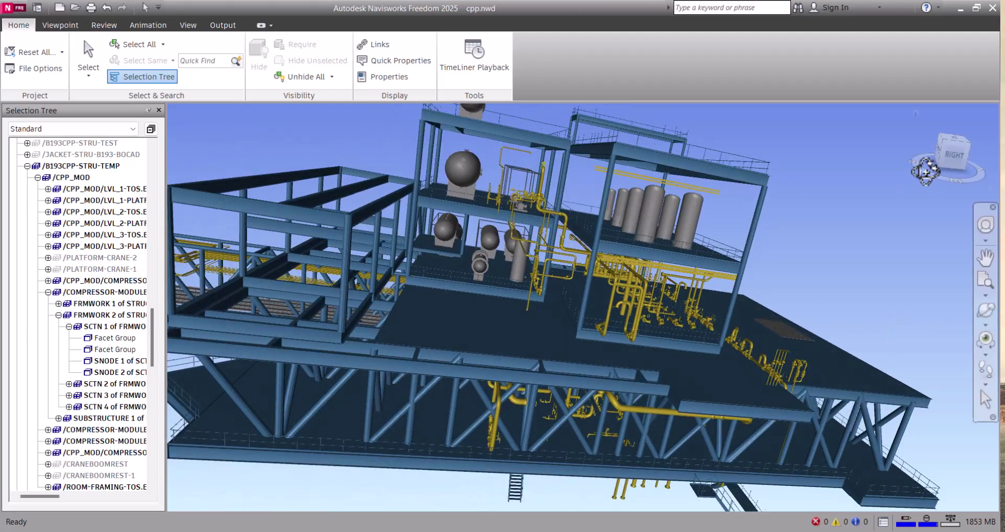
{"action": "left_click", "coordinate": [954, 162]}
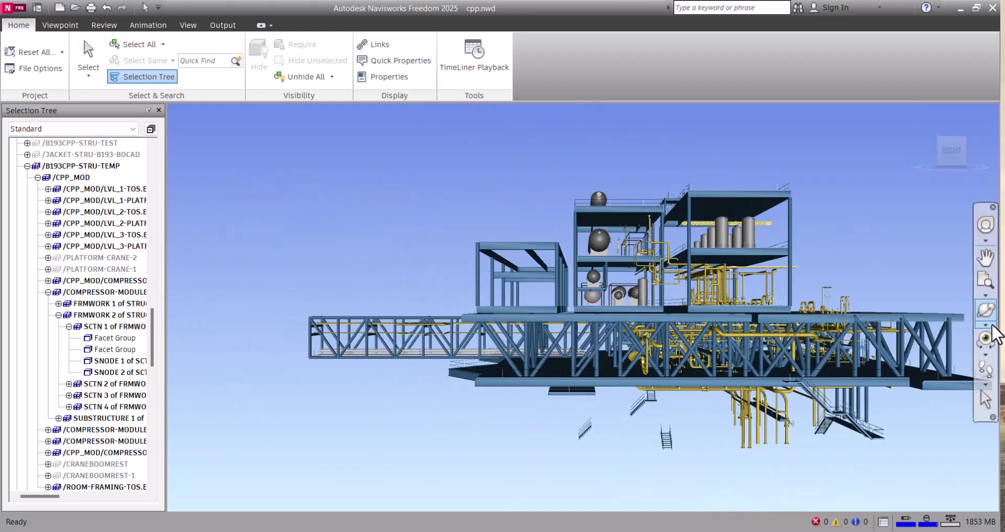
Step: Switch to Constrained Orbit and turn the platform about its vertical axis to the back-left corner
{"action": "left_click", "coordinate": [988, 325]}
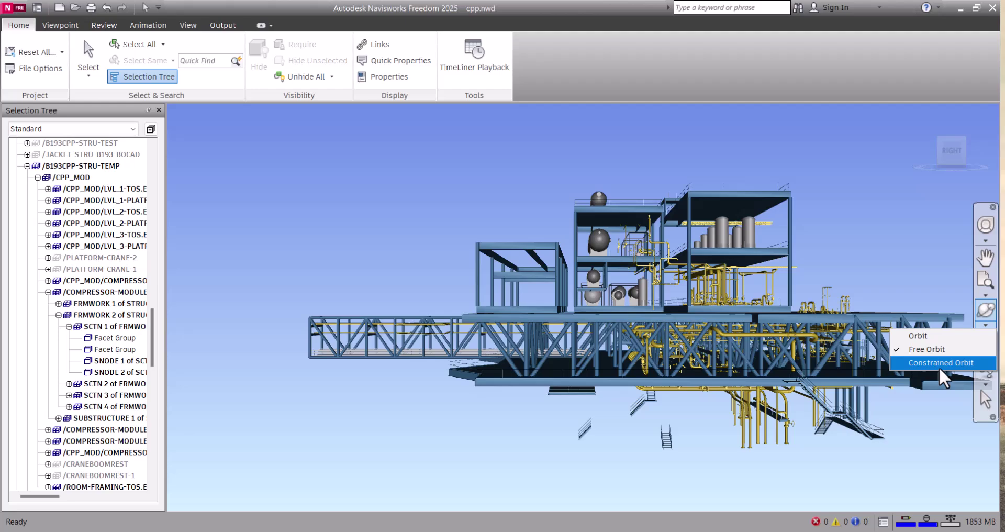
{"action": "left_click", "coordinate": [929, 363]}
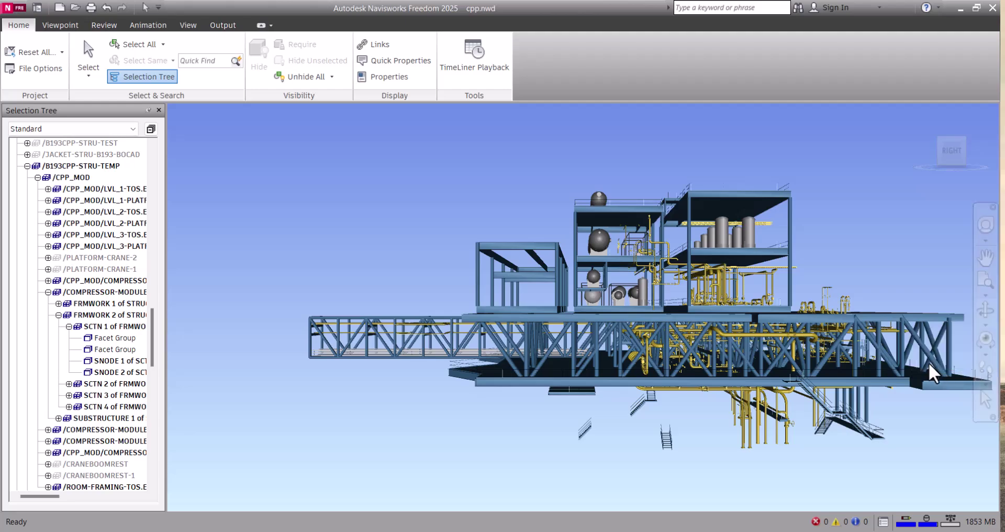
{"action": "mouse_move", "coordinate": [500, 298]}
{"action": "left_mouse_down"}
{"action": "mouse_move", "coordinate": [628, 397]}
{"action": "mouse_move", "coordinate": [682, 417]}
{"action": "mouse_move", "coordinate": [557, 387]}
{"action": "mouse_move", "coordinate": [602, 346]}
{"action": "mouse_move", "coordinate": [723, 418]}
{"action": "mouse_move", "coordinate": [785, 366]}
{"action": "mouse_move", "coordinate": [563, 331]}
{"action": "mouse_move", "coordinate": [618, 335]}
{"action": "left_mouse_up"}
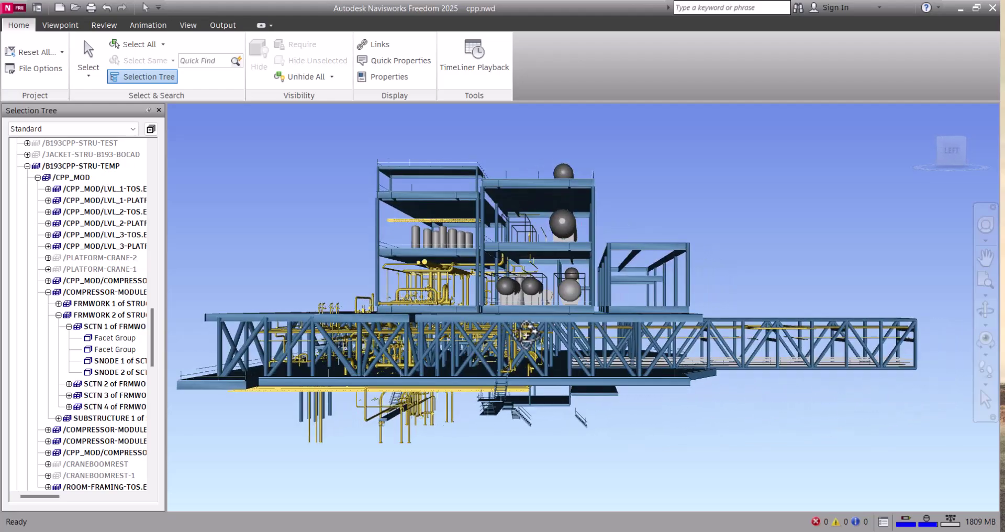
{"action": "scroll", "coordinate": [524, 333], "scroll_direction": "up", "scroll_amount": 3}
{"action": "left_click_drag", "start_coordinate": [525, 334], "coordinate": [607, 403]}
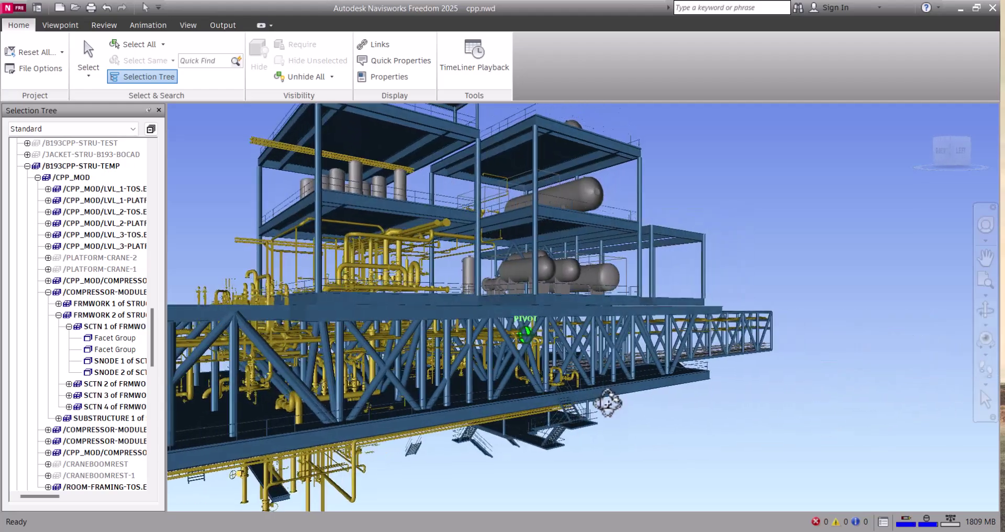
{"action": "left_click", "coordinate": [983, 327]}
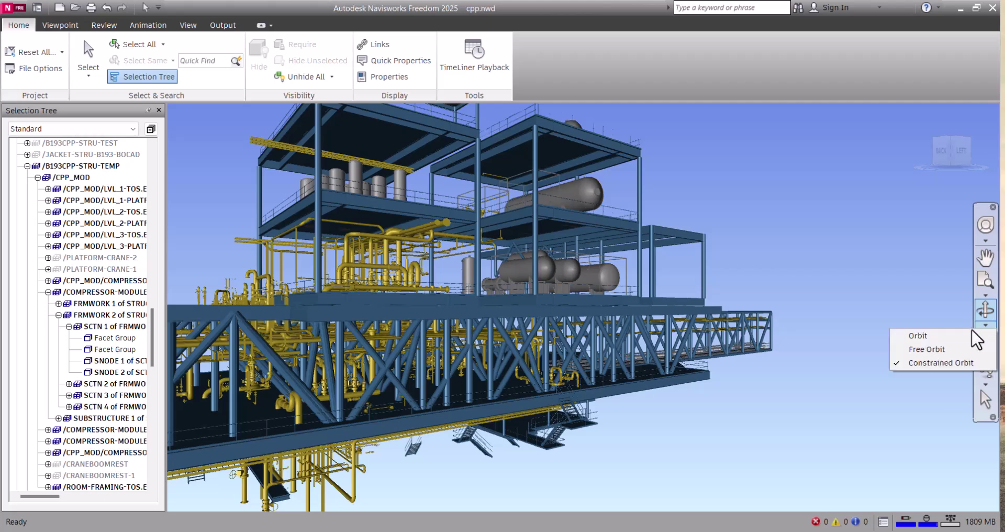
{"action": "left_click", "coordinate": [948, 363]}
{"action": "scroll", "coordinate": [528, 329], "scroll_direction": "down", "scroll_amount": 2}
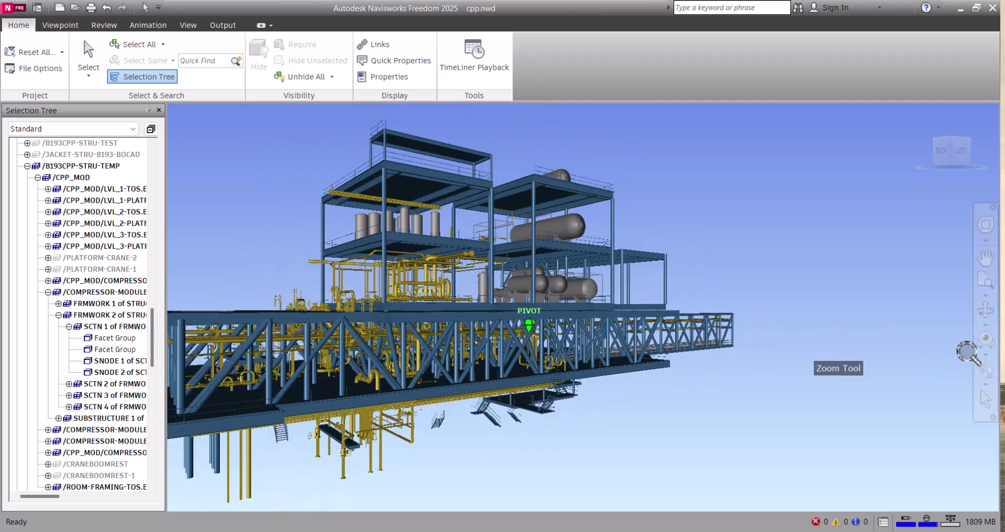
Step: Switch back to the regular Orbit mode and raise the view over the back-left corner of the platform
{"action": "left_click", "coordinate": [987, 325]}
{"action": "left_click", "coordinate": [936, 335]}
{"action": "mouse_move", "coordinate": [576, 308]}
{"action": "left_mouse_down"}
{"action": "mouse_move", "coordinate": [576, 329]}
{"action": "mouse_move", "coordinate": [527, 327]}
{"action": "mouse_move", "coordinate": [580, 325]}
{"action": "mouse_move", "coordinate": [522, 268]}
{"action": "mouse_move", "coordinate": [538, 281]}
{"action": "left_mouse_up"}
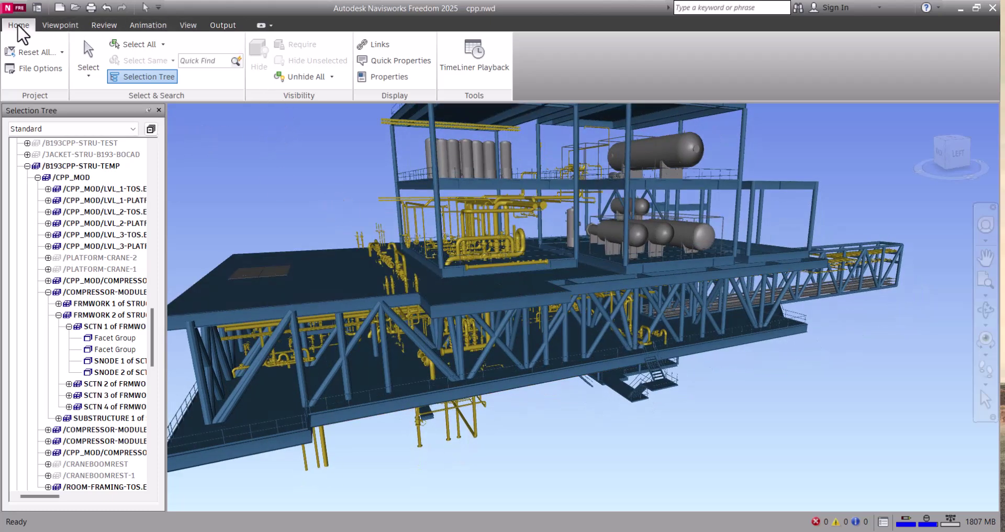
Step: Enable sectioning for the current viewpoint and show the available section modes
{"action": "left_click", "coordinate": [60, 25]}
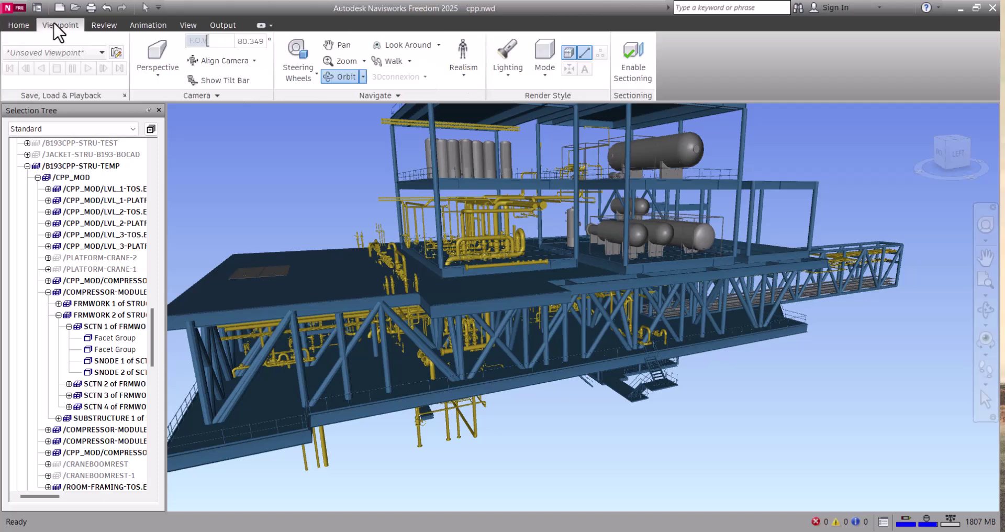
{"action": "left_click", "coordinate": [631, 53]}
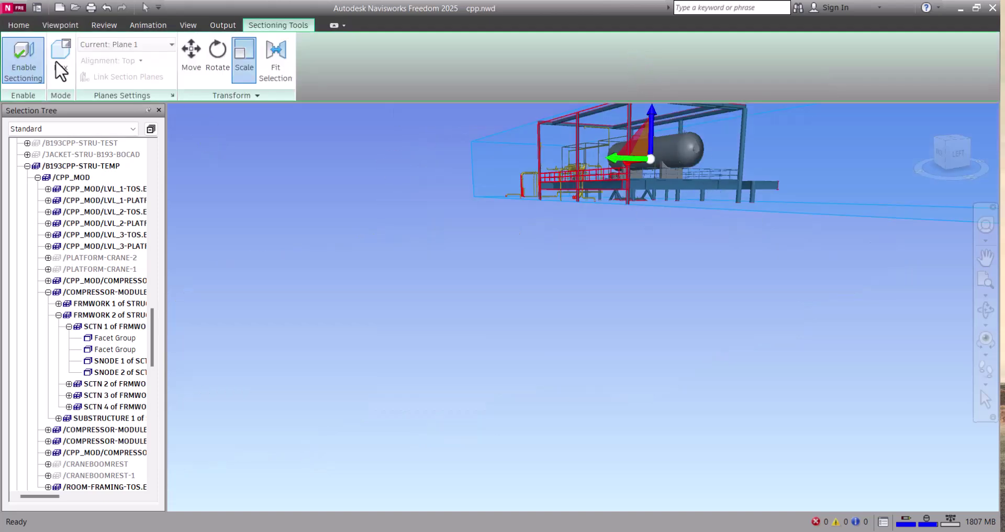
{"action": "left_click", "coordinate": [61, 74]}
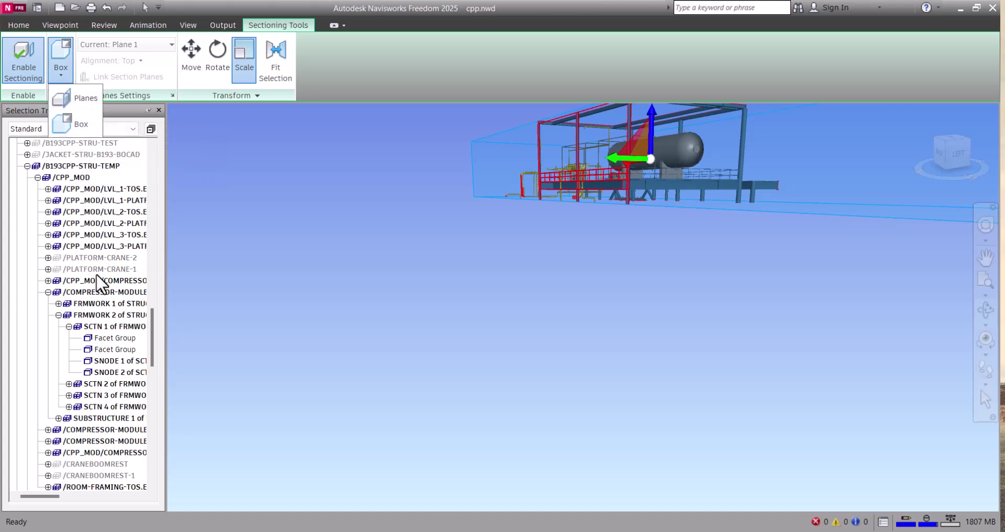
Step: Fit the section box to the expanded /COMPRESSOR-MODULE item and view the sectioned module from the top
{"action": "left_click", "coordinate": [104, 293]}
{"action": "left_click", "coordinate": [89, 292]}
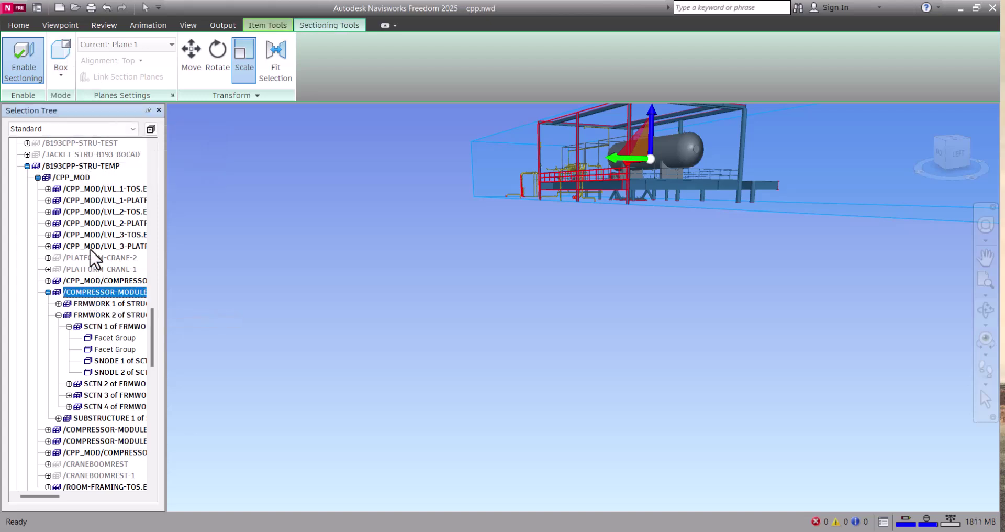
{"action": "left_click", "coordinate": [272, 50]}
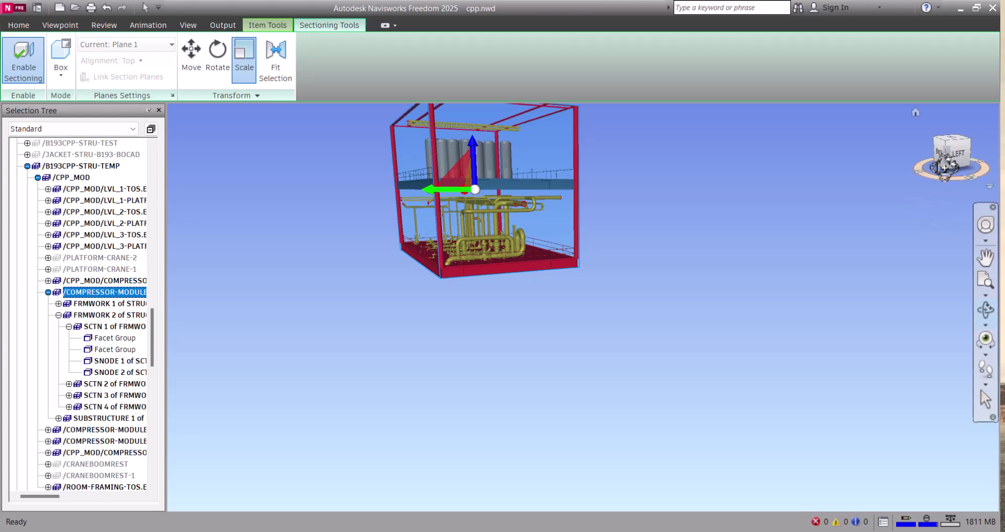
{"action": "left_click", "coordinate": [956, 142]}
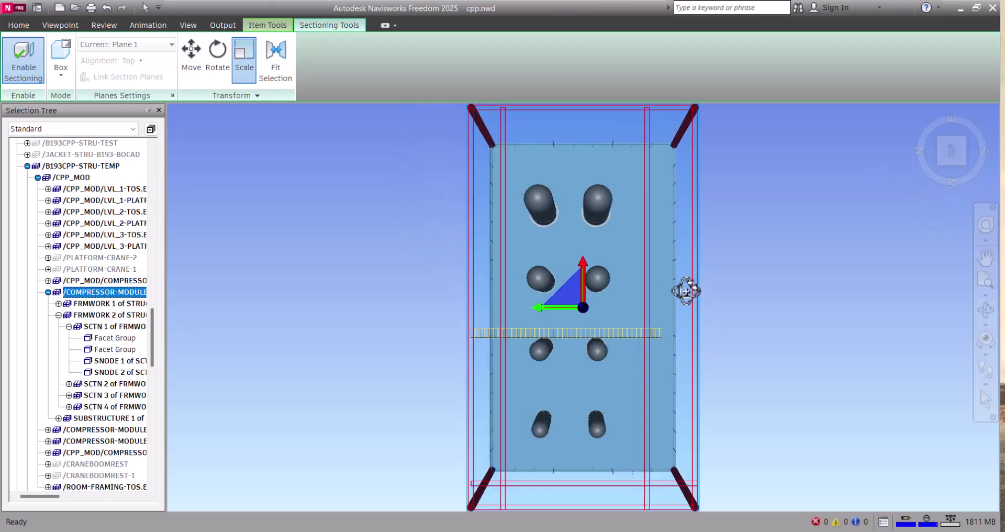
Step: Compare the sectioned module in Perspective and Orthographic camera projection, leaving the viewpoint in Orthographic
{"action": "left_click", "coordinate": [58, 25]}
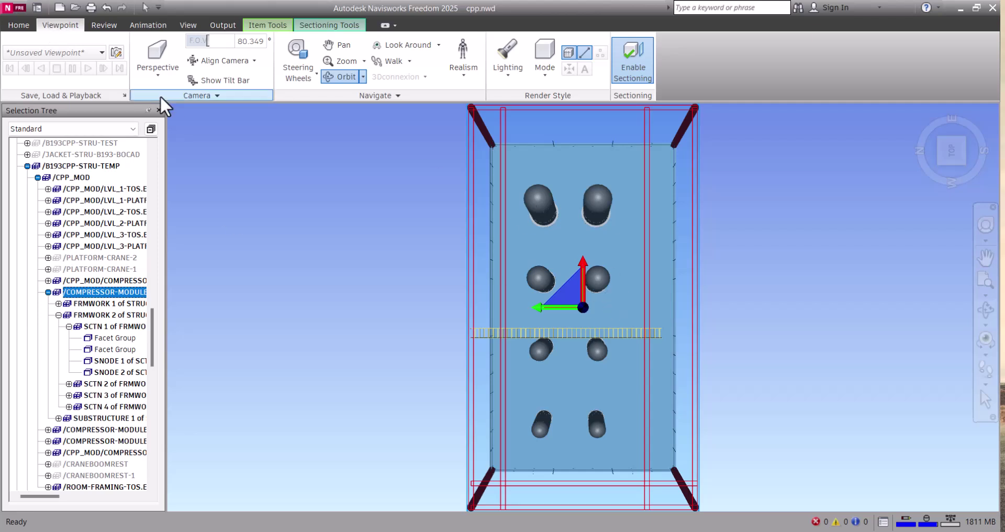
{"action": "left_click", "coordinate": [158, 75]}
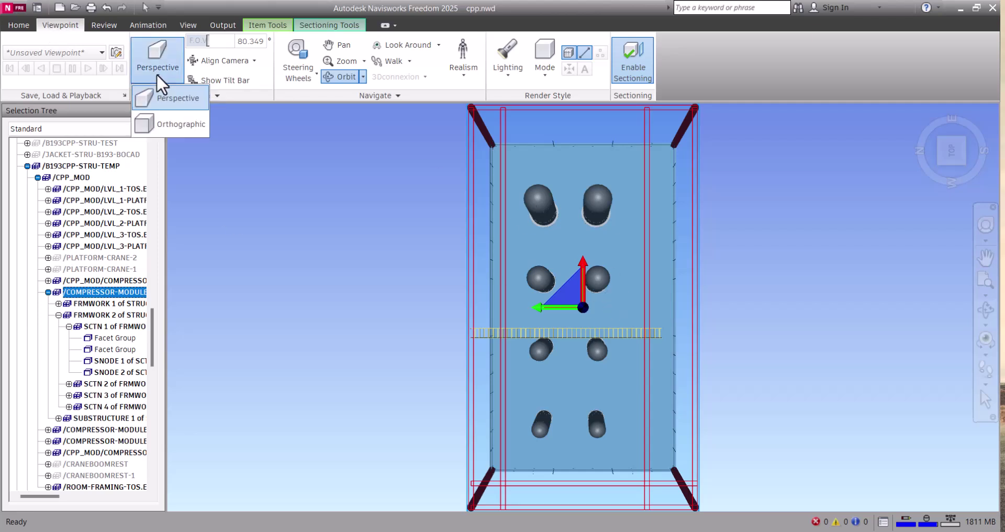
{"action": "left_click", "coordinate": [177, 124]}
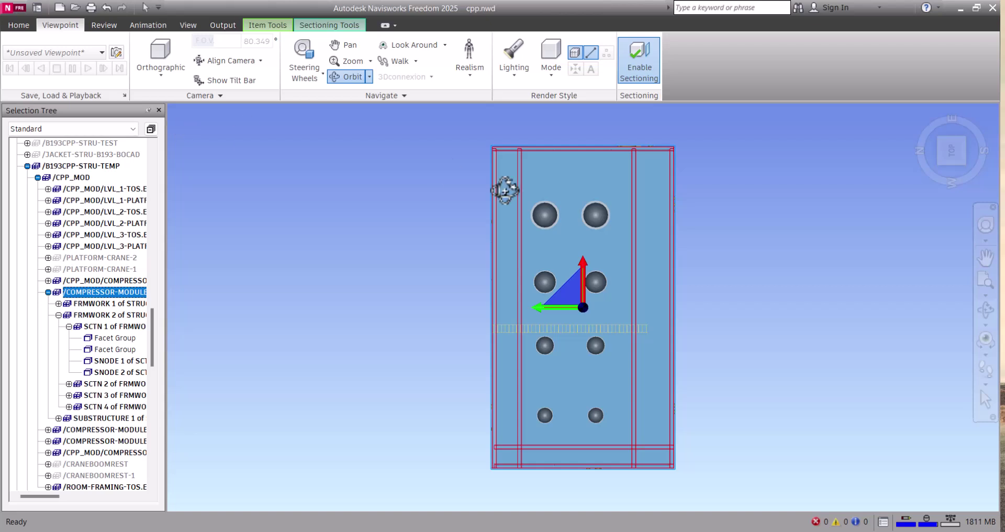
{"action": "left_click", "coordinate": [161, 76]}
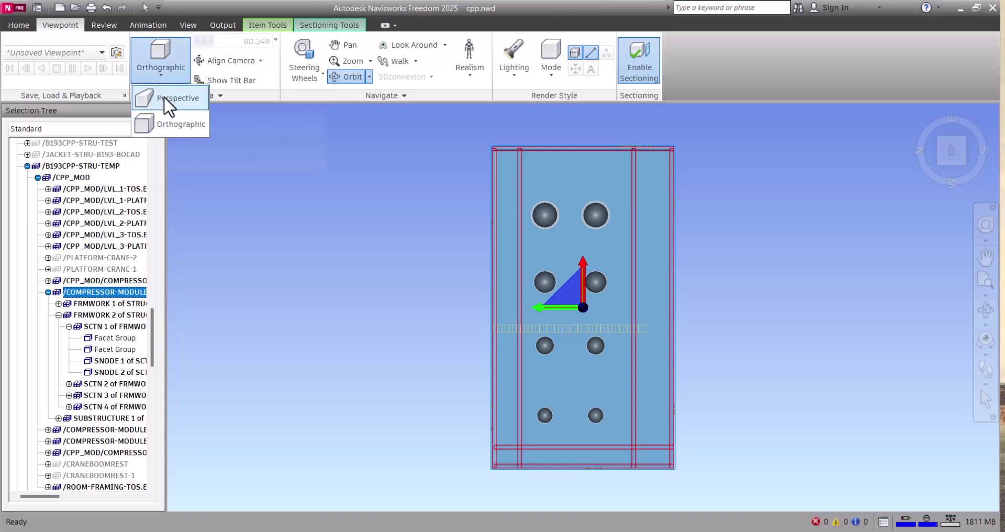
{"action": "left_click", "coordinate": [166, 97]}
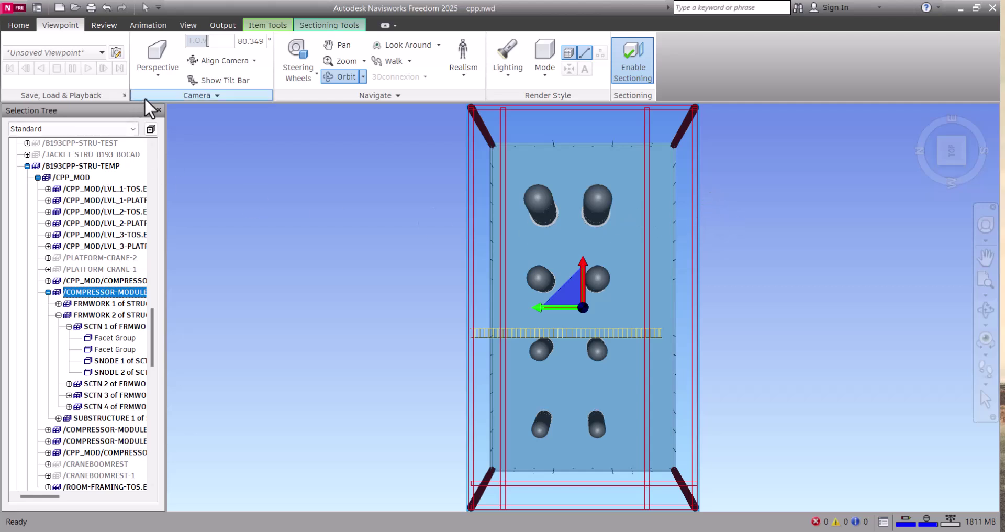
{"action": "left_click", "coordinate": [154, 78]}
{"action": "left_click", "coordinate": [168, 121]}
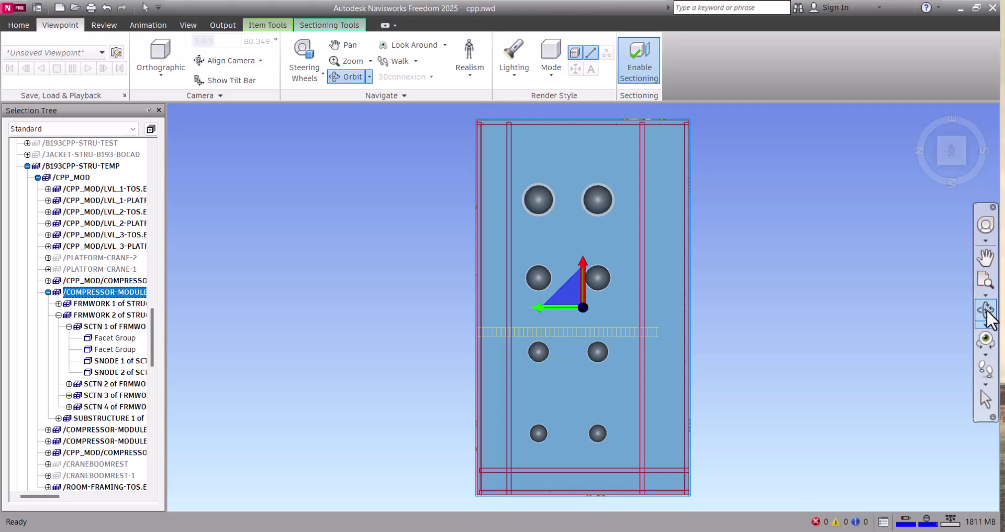
Step: Orbit the sectioned module from the top view to a raised corner view and zoom in on the lower deck piping
{"action": "left_click_drag", "start_coordinate": [657, 295], "coordinate": [758, 200]}
{"action": "middle_click_drag", "start_coordinate": [682, 301], "coordinate": [613, 108]}
{"action": "scroll", "coordinate": [595, 356], "scroll_direction": "up", "scroll_amount": 3}
{"action": "left_click_drag", "start_coordinate": [595, 357], "coordinate": [568, 296]}
{"action": "middle_click_drag", "start_coordinate": [566, 333], "coordinate": [543, 249]}
{"action": "scroll", "coordinate": [527, 333], "scroll_direction": "up", "scroll_amount": 2}
{"action": "left_click_drag", "start_coordinate": [527, 333], "coordinate": [497, 354]}
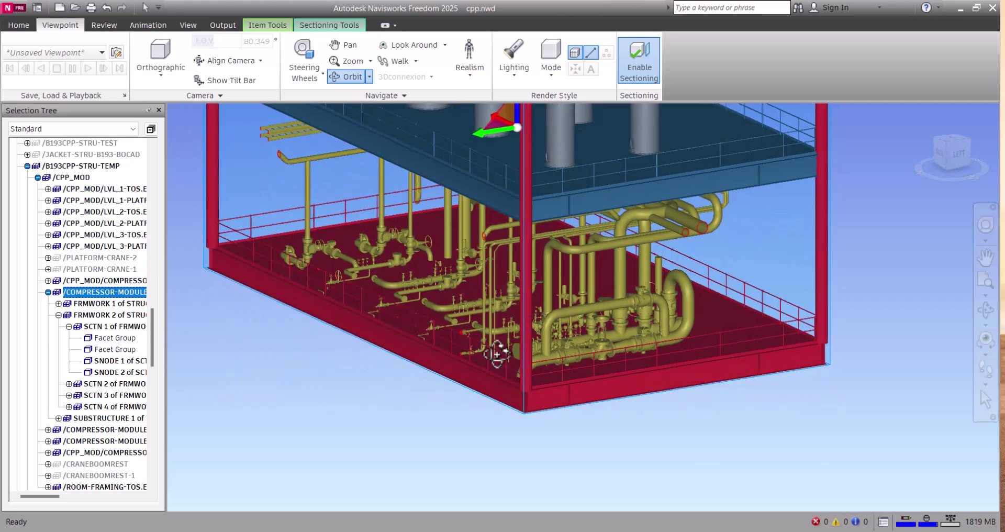
Step: Clear the module selection and select the whole /350-P-A1N-IS-1163 pipe line, starting from its horizontal cylinder on the lower deck
{"action": "key", "text": "Escape"}
{"action": "right_click", "coordinate": [588, 255]}
{"action": "right_click", "coordinate": [586, 252]}
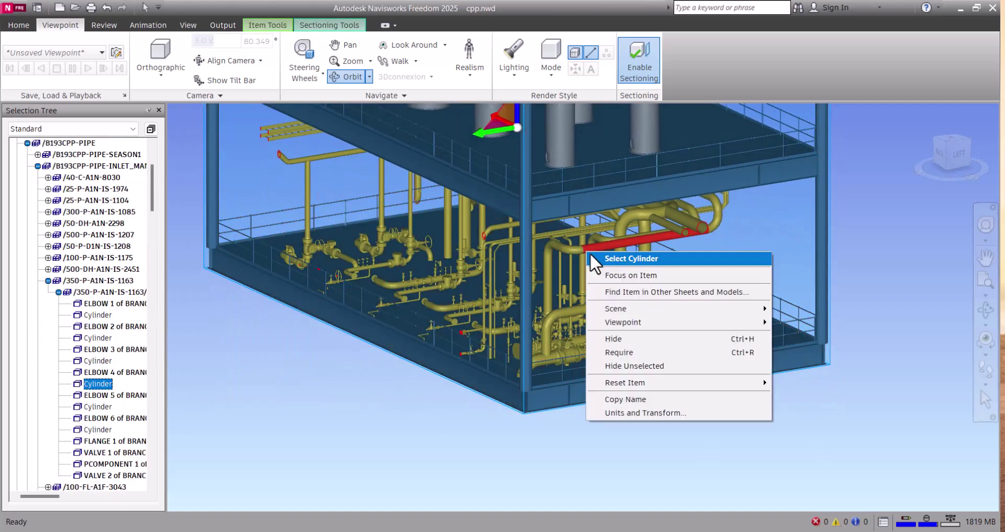
{"action": "key", "text": "Escape"}
{"action": "key", "text": "Escape"}
{"action": "right_click", "coordinate": [618, 248]}
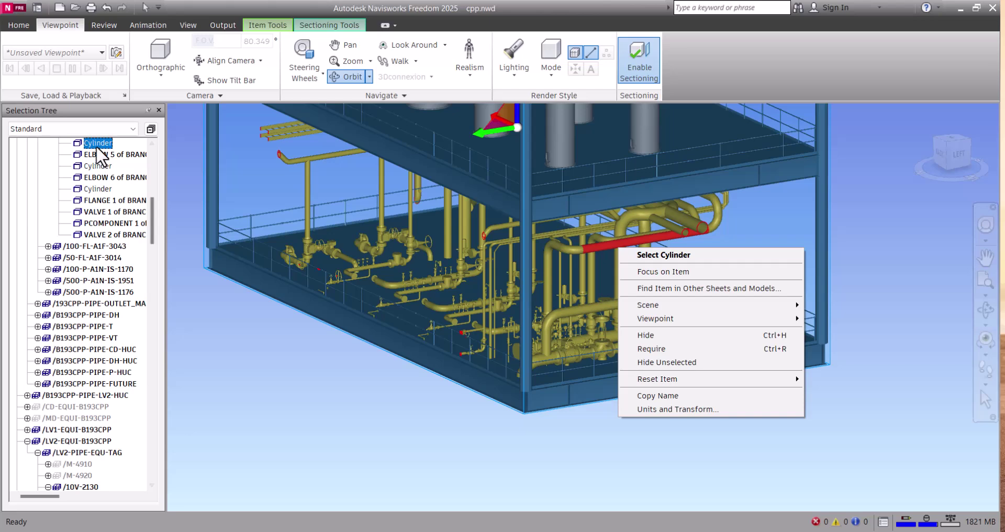
{"action": "scroll", "coordinate": [100, 156], "scroll_direction": "up", "scroll_amount": 6}
{"action": "left_click", "coordinate": [99, 246]}
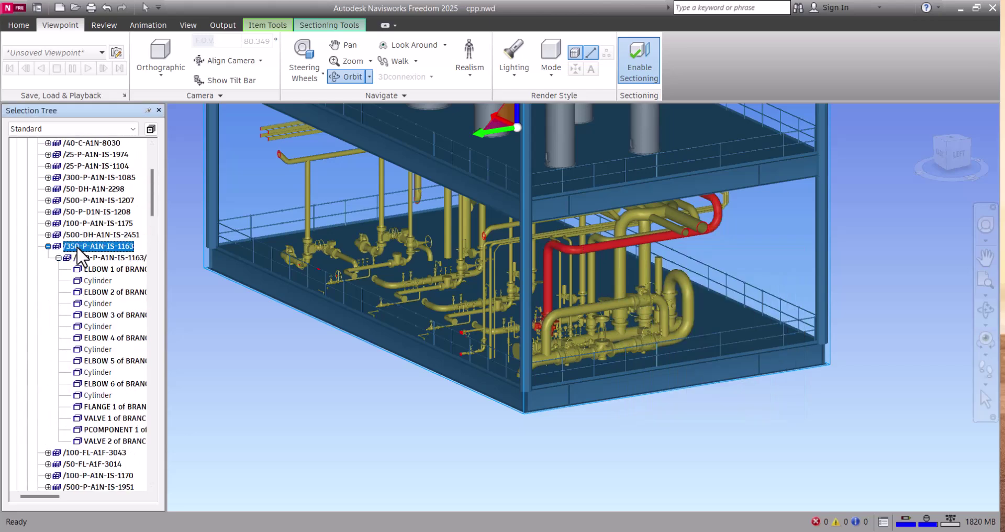
Step: Set the selection highlight color to yellow in the interface options and select the whole /500-P-A1N-IS-1951 pipe line to check it
{"action": "left_click", "coordinate": [20, 8]}
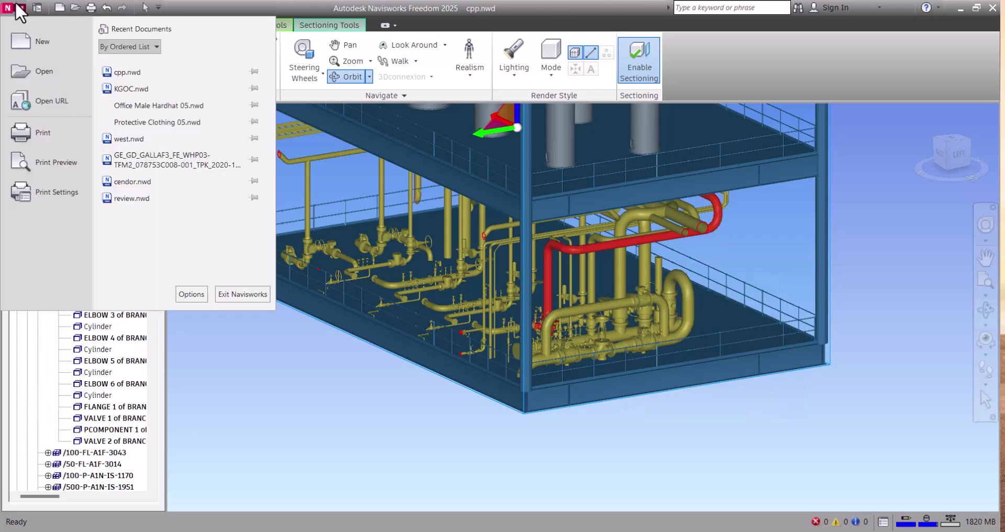
{"action": "left_click", "coordinate": [188, 294]}
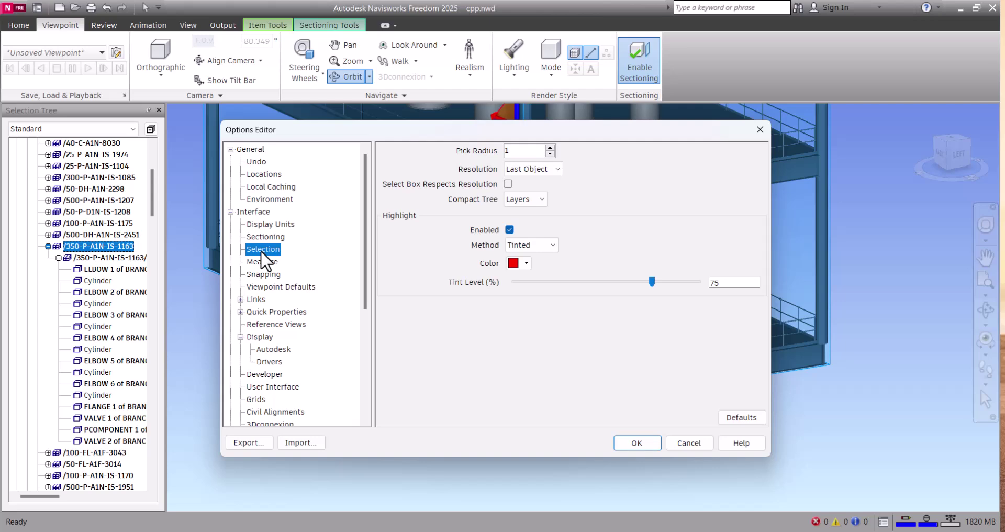
{"action": "left_click", "coordinate": [523, 263]}
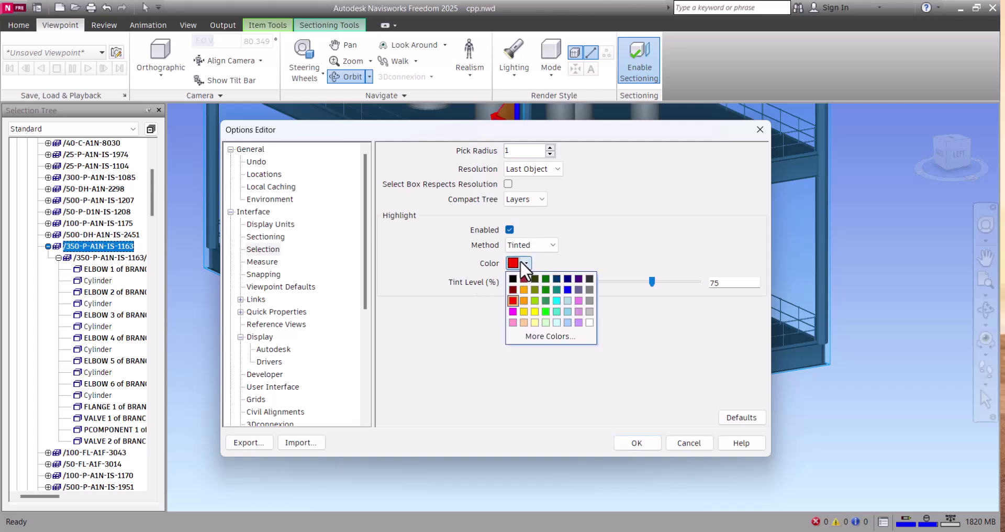
{"action": "left_click", "coordinate": [535, 312]}
{"action": "left_click", "coordinate": [644, 444]}
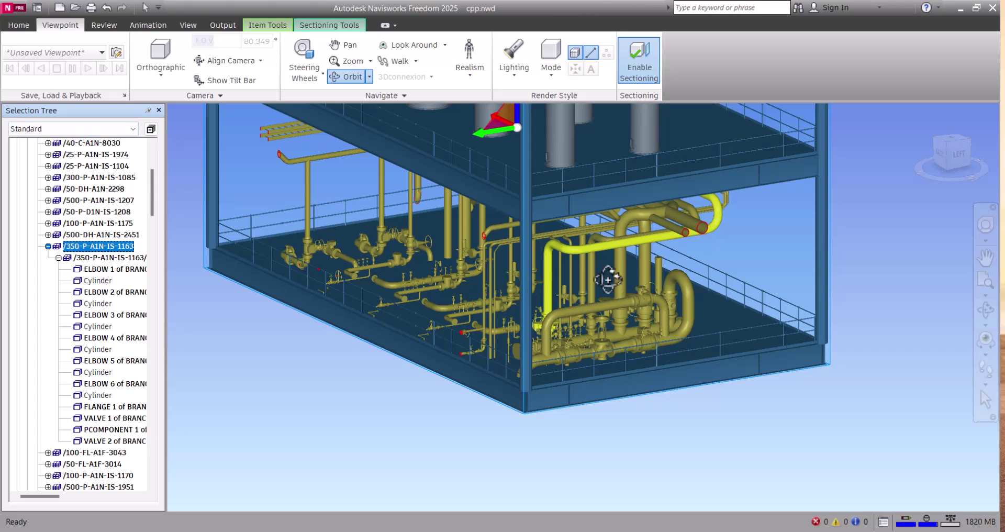
{"action": "right_click", "coordinate": [620, 260]}
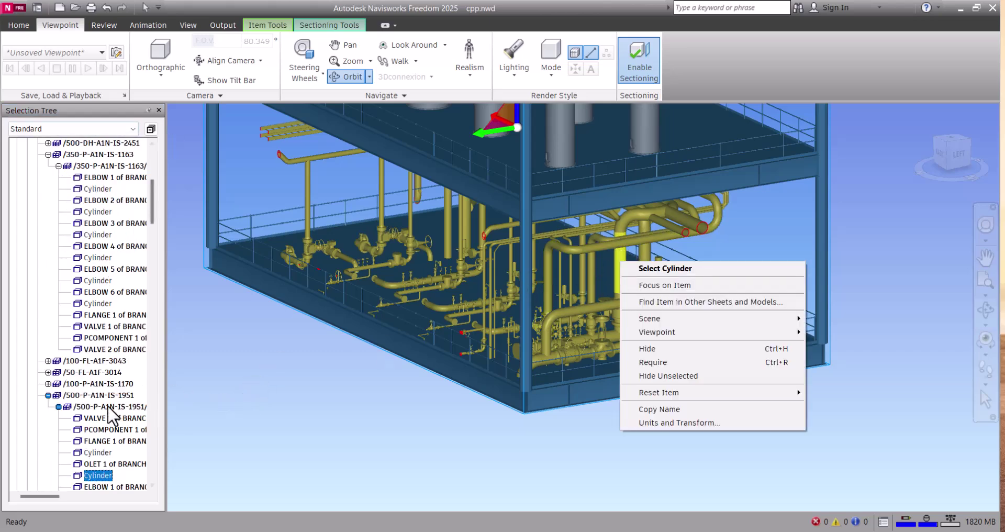
{"action": "left_click", "coordinate": [108, 395]}
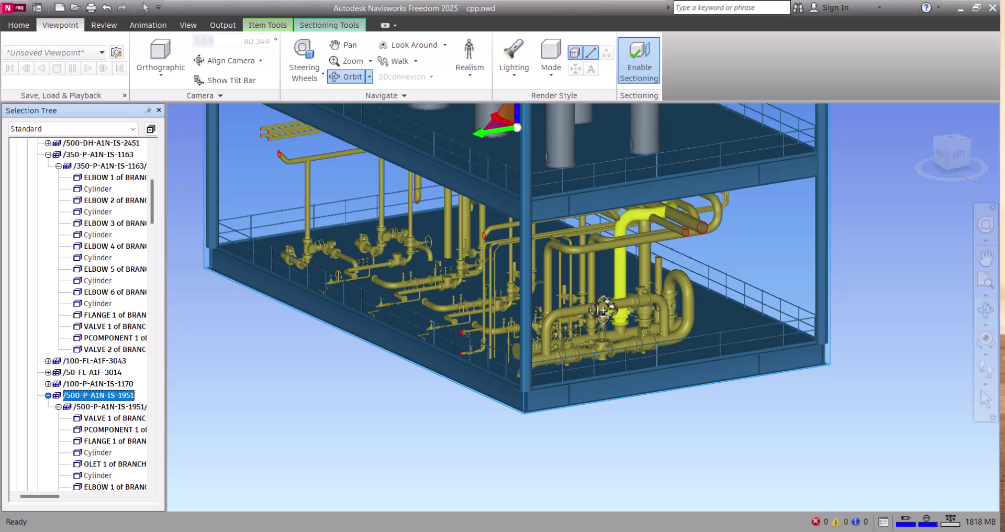